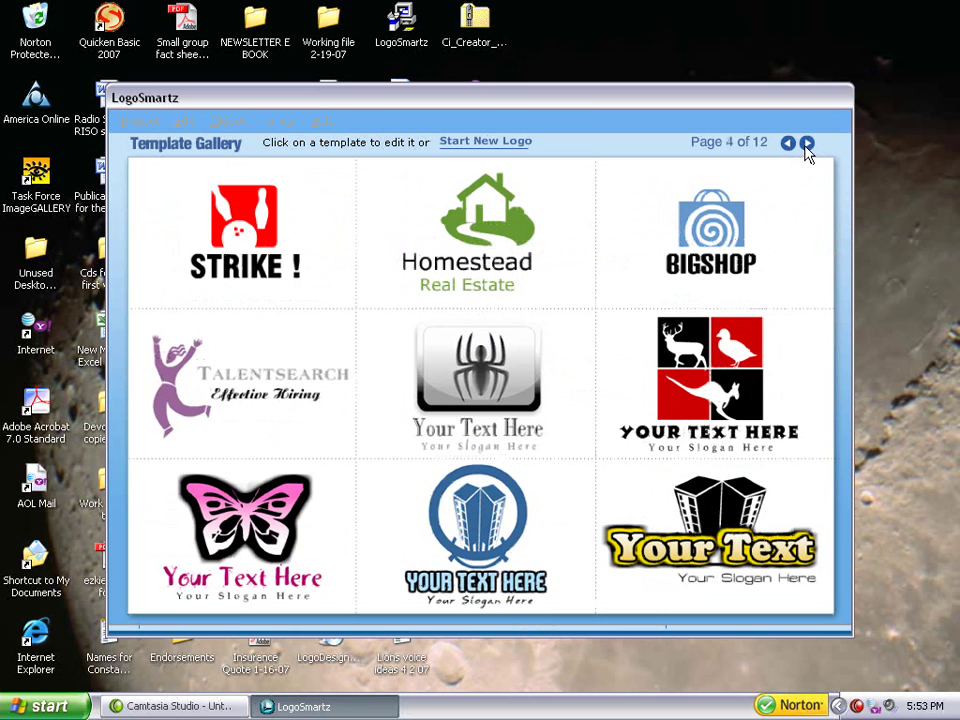
# Step: Browse the template gallery pages for a suitable coffee-themed logo design
pyautogui.click(807, 144)
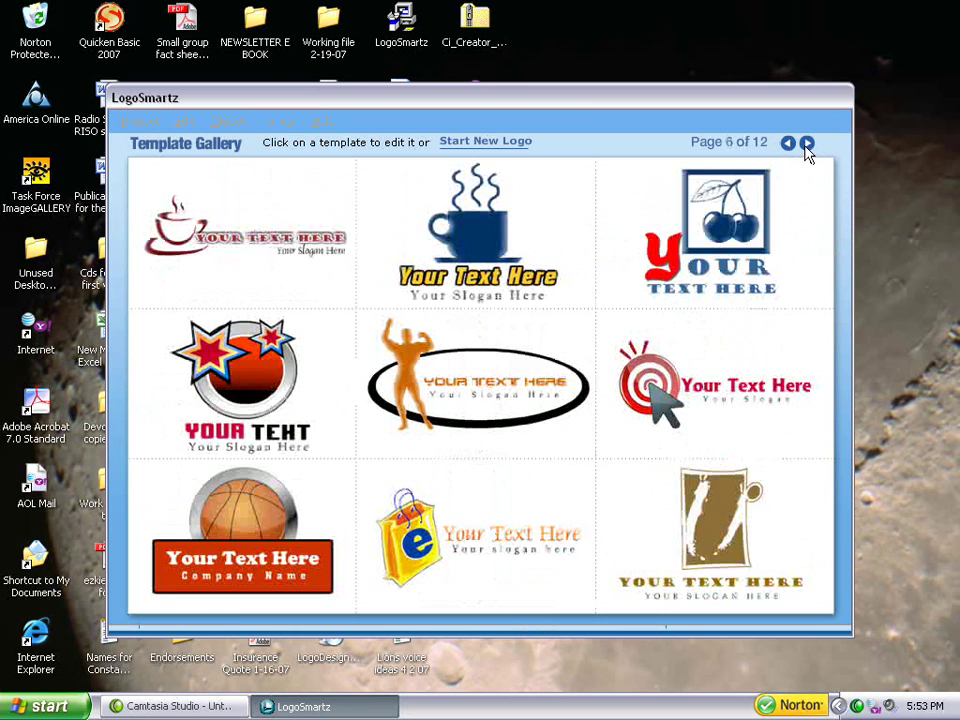
pyautogui.click(807, 144)
pyautogui.click(807, 144)
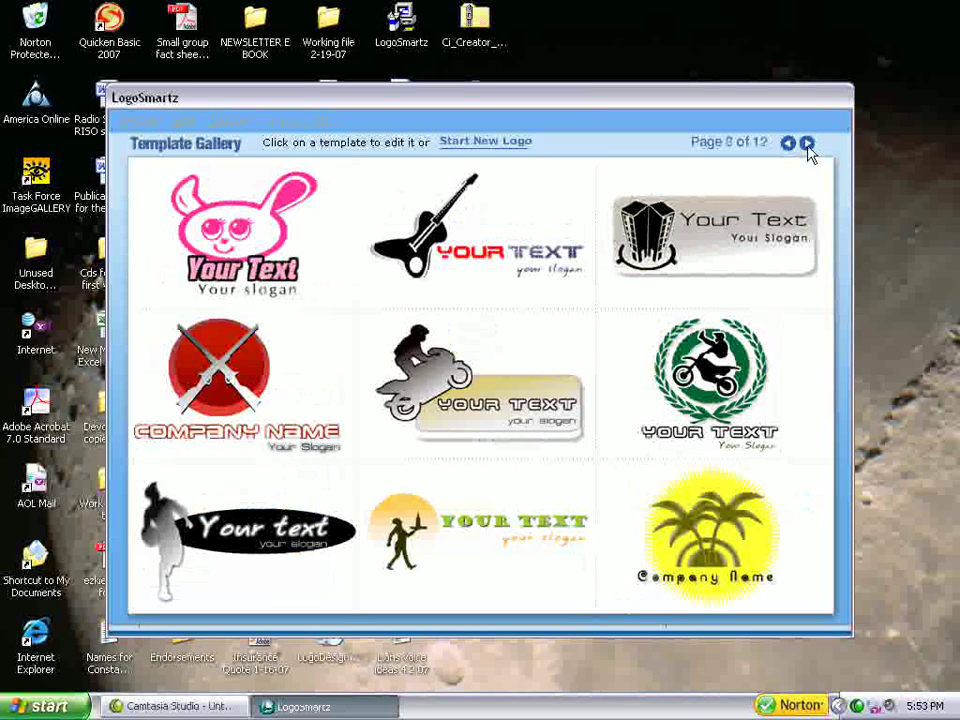
pyautogui.click(807, 144)
pyautogui.click(807, 144)
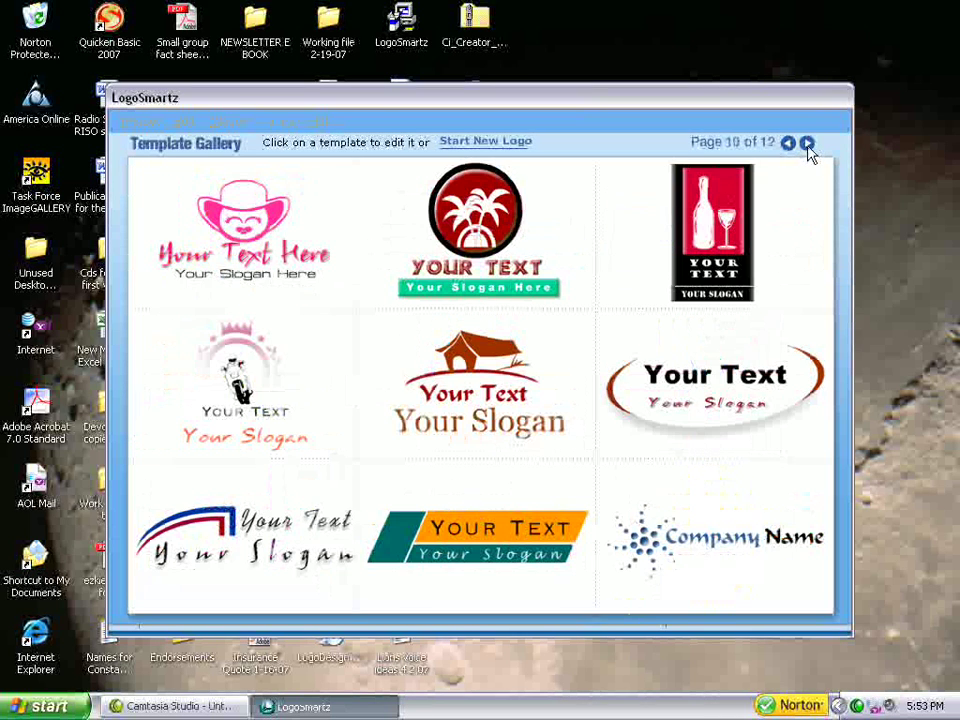
pyautogui.click(788, 144)
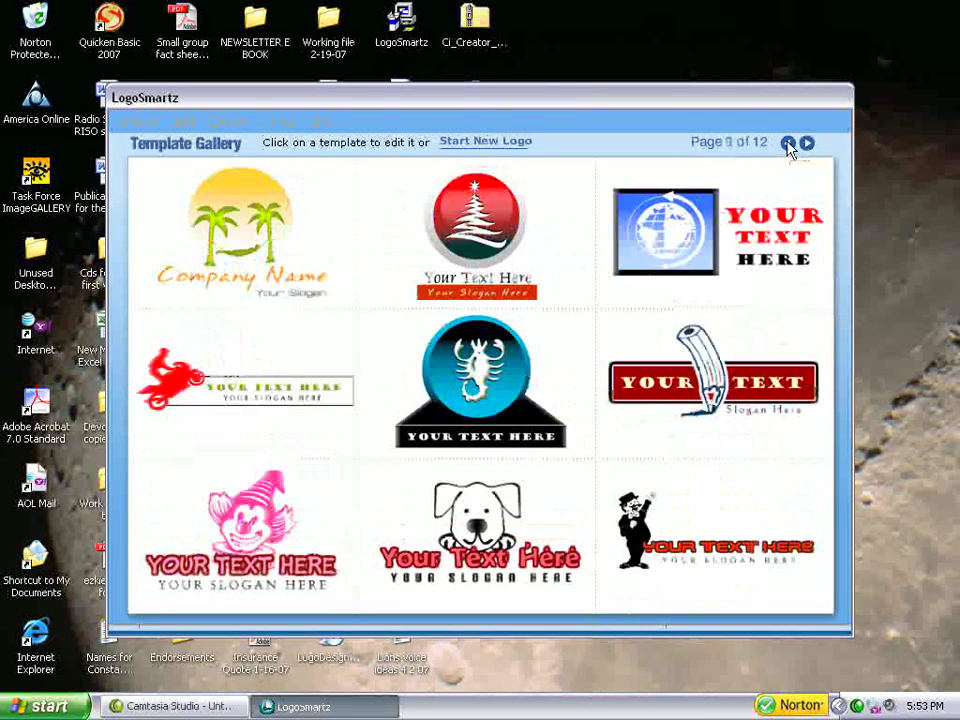
pyautogui.click(788, 144)
pyautogui.click(788, 144)
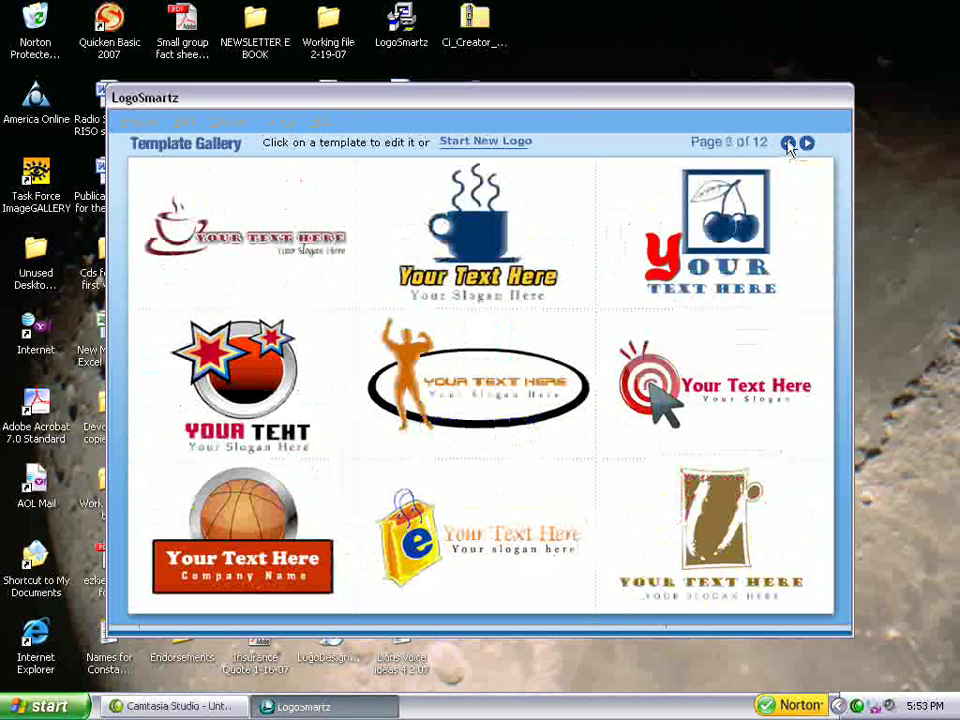
pyautogui.click(788, 144)
pyautogui.click(788, 144)
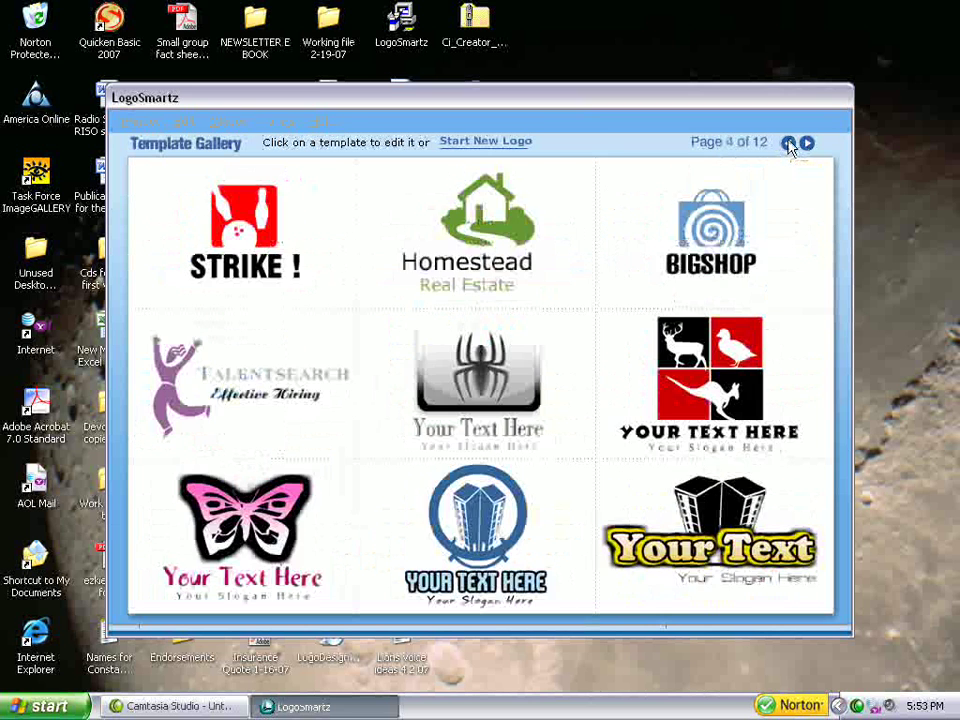
pyautogui.click(788, 144)
pyautogui.click(788, 144)
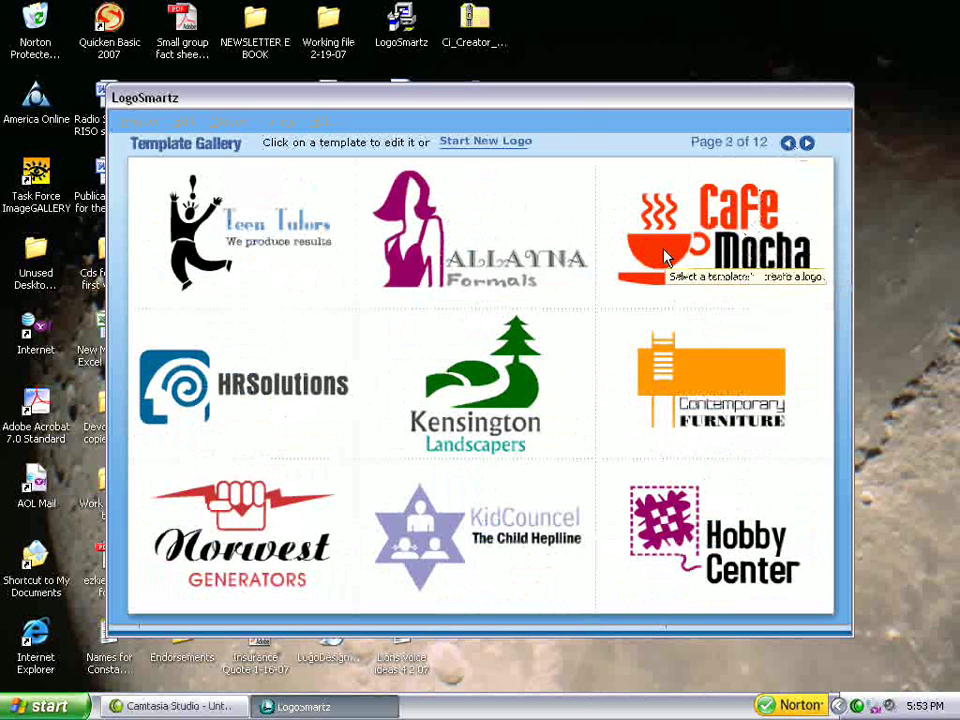
# Step: Open the Cafe Mocha template and replace the word "Cafe" with "coffee"
pyautogui.click(690, 258)
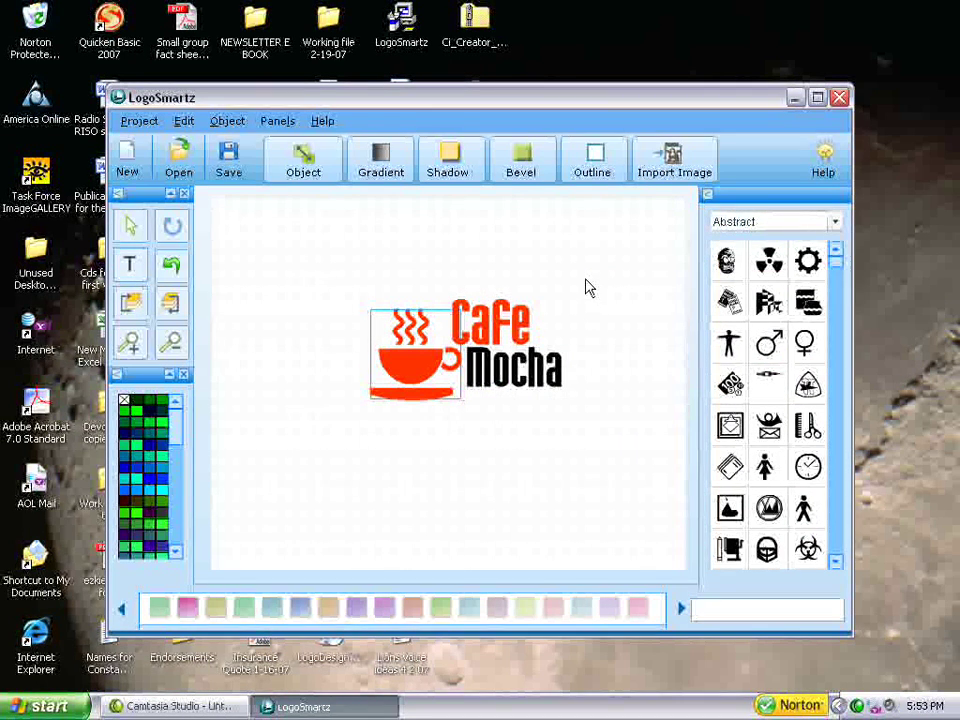
pyautogui.click(497, 337)
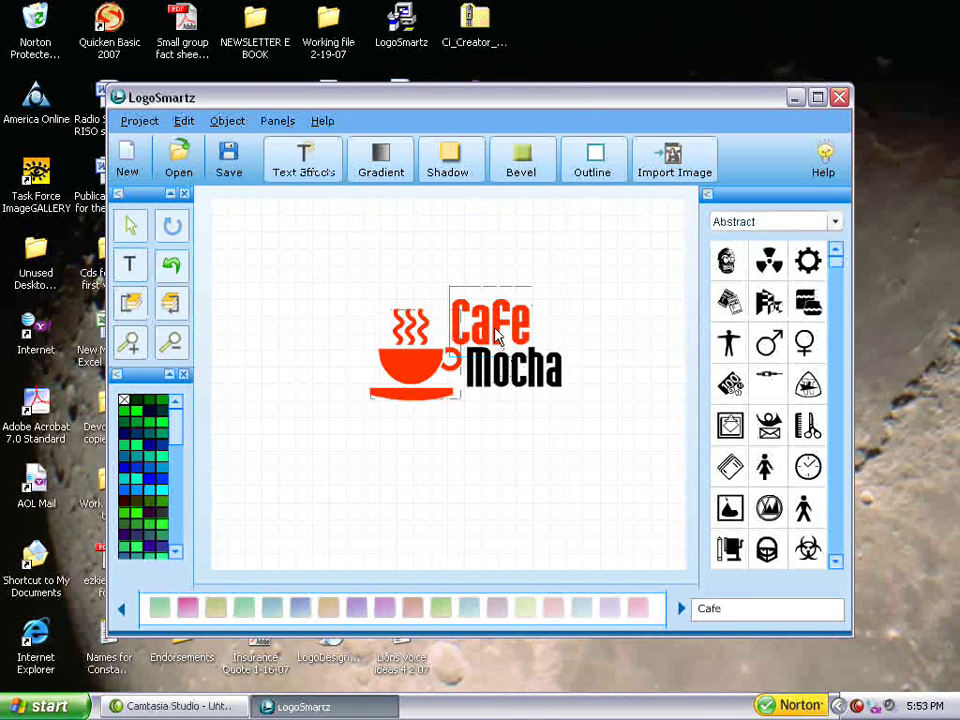
pyautogui.moveTo(725, 610); pyautogui.dragTo(697, 610)
pyautogui.write('coffee')
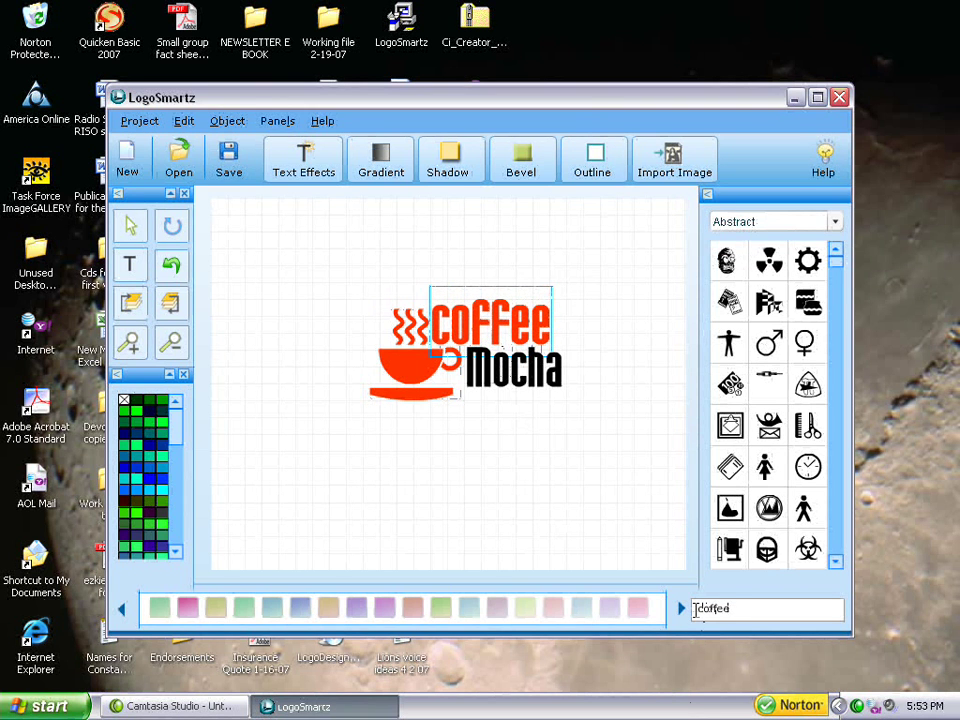
# Step: Replace the word "Mocha" with "ministry" and shift both words so they sit clear of the cup
pyautogui.click(521, 388)
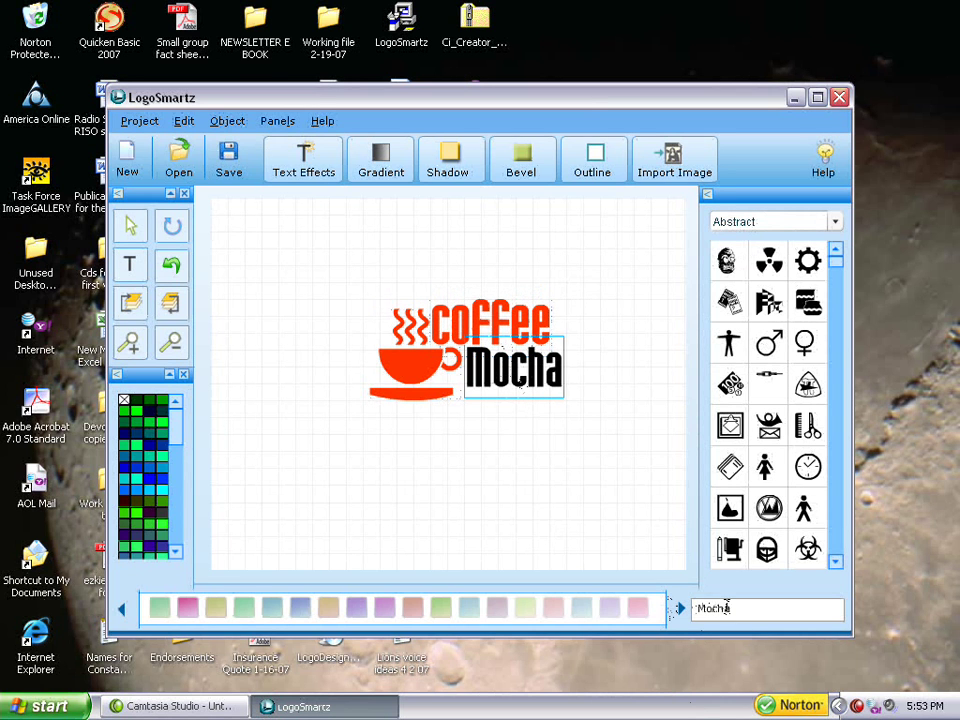
pyautogui.moveTo(735, 610); pyautogui.dragTo(681, 609)
pyautogui.write('ministry')
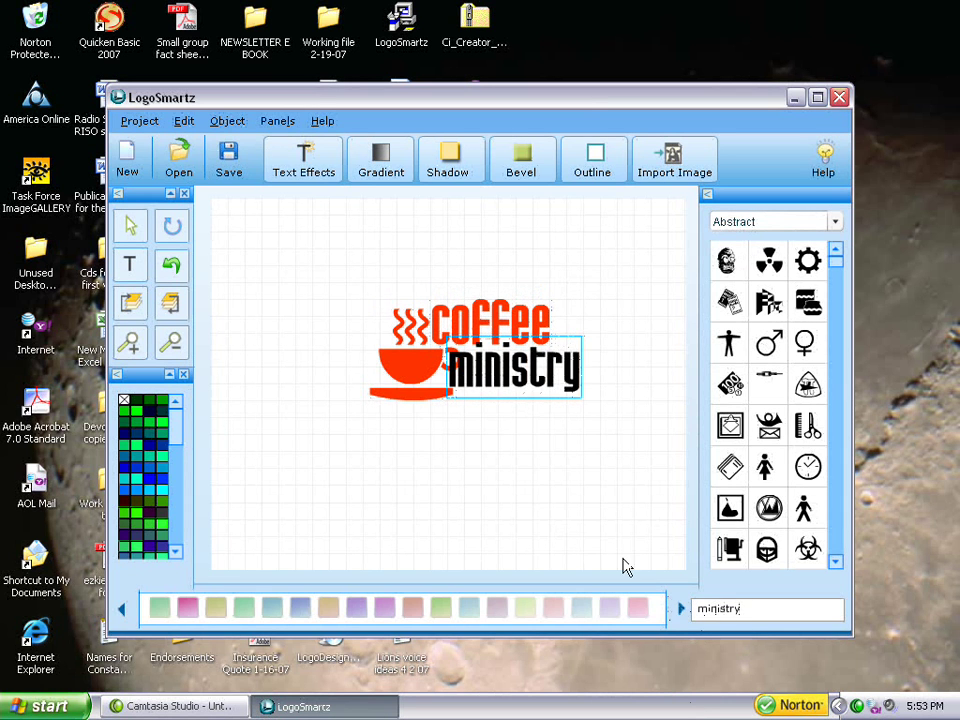
pyautogui.moveTo(521, 392); pyautogui.dragTo(541, 398)
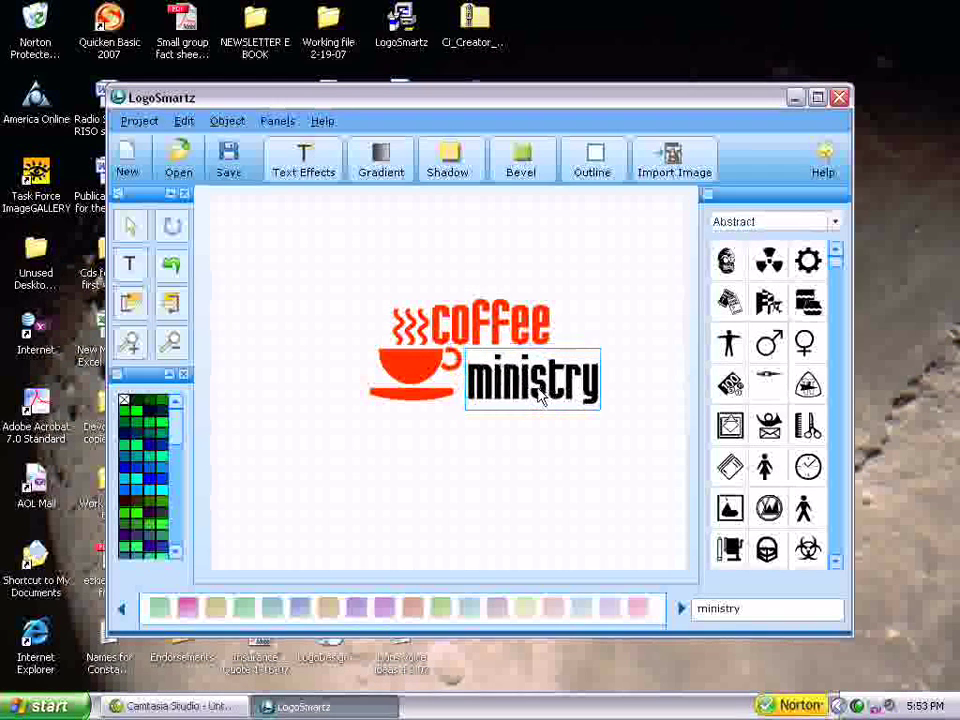
pyautogui.moveTo(516, 336)
pyautogui.mouseDown()
pyautogui.moveTo(533, 337)
pyautogui.moveTo(515, 333)
pyautogui.mouseUp()
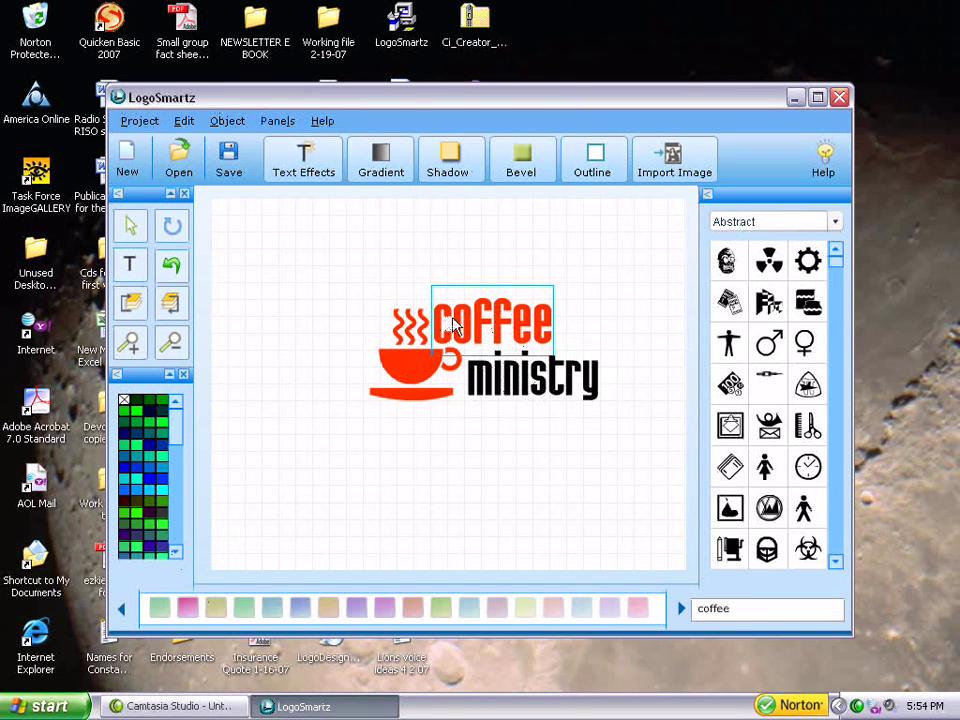
# Step: Recolour the word "coffee" golden brown using the colour palette
pyautogui.click(176, 556)
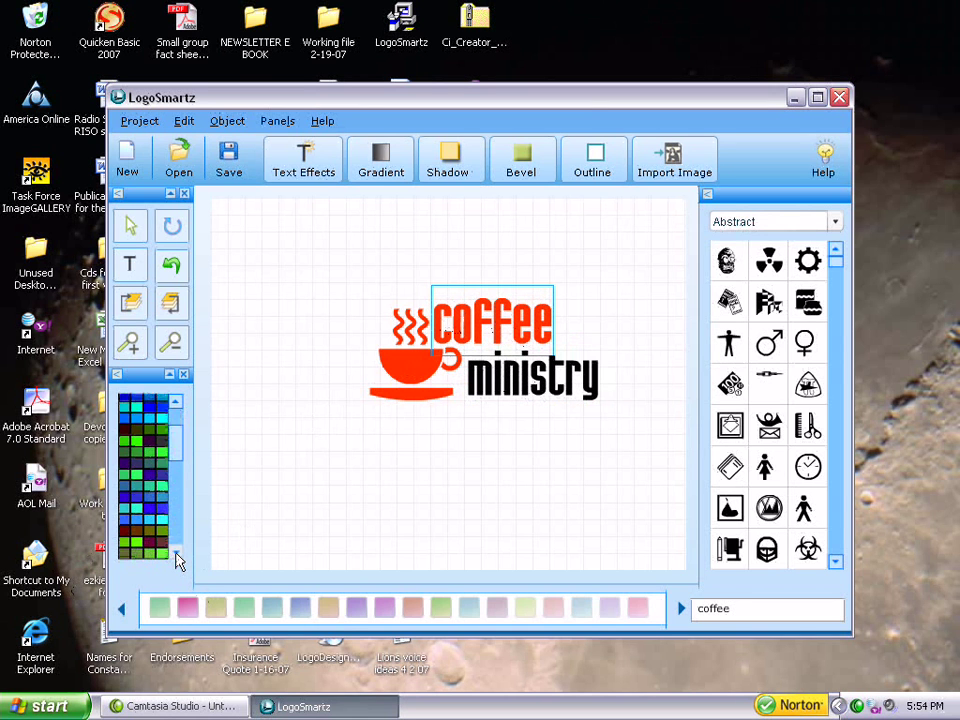
pyautogui.click(177, 557)
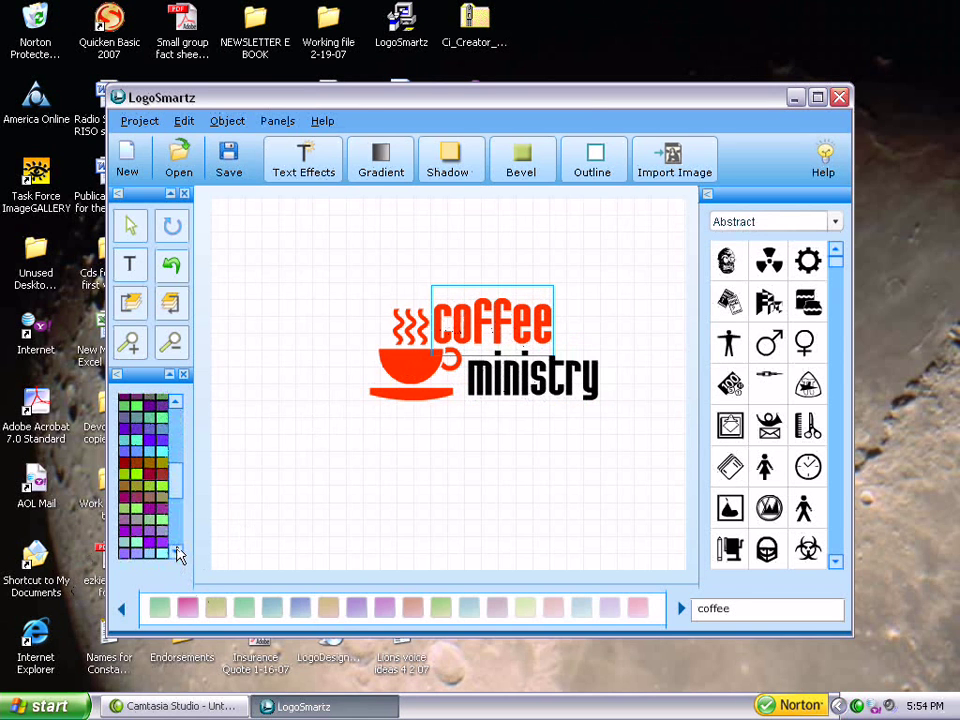
pyautogui.click(177, 556)
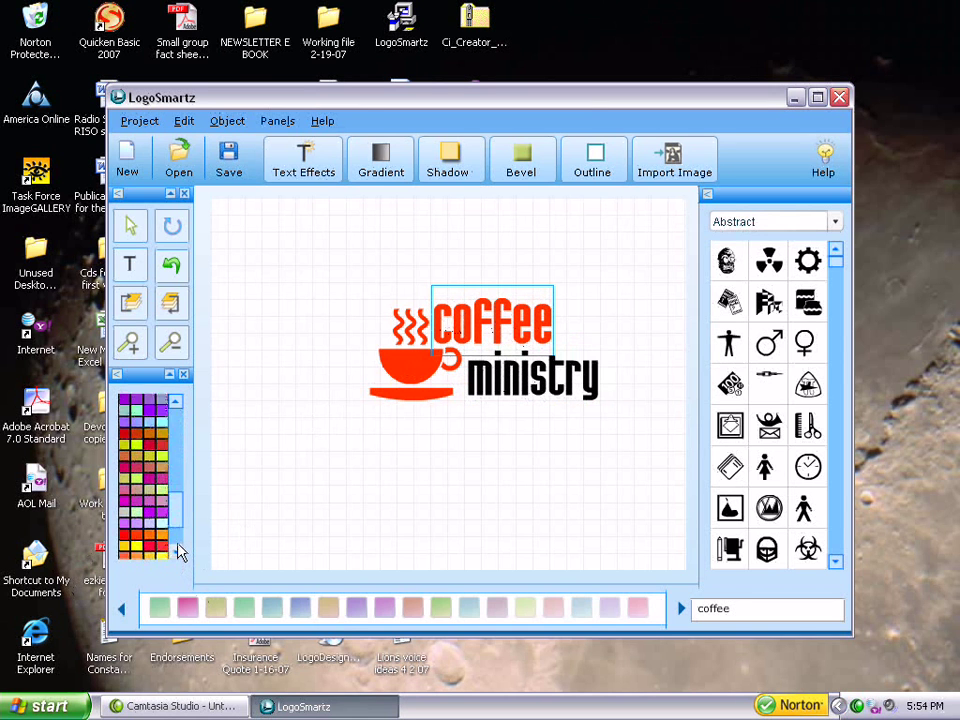
pyautogui.moveTo(178, 518); pyautogui.dragTo(176, 484)
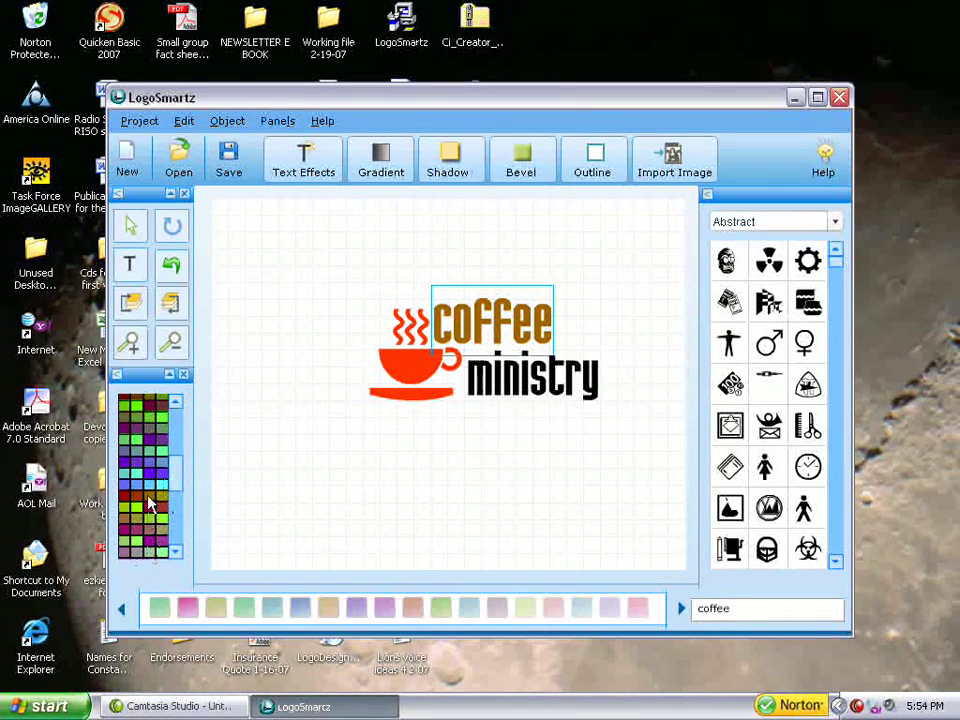
# Step: Recolour the coffee cup dark purple and nudge the word "ministry" slightly closer to it
pyautogui.click(417, 373)
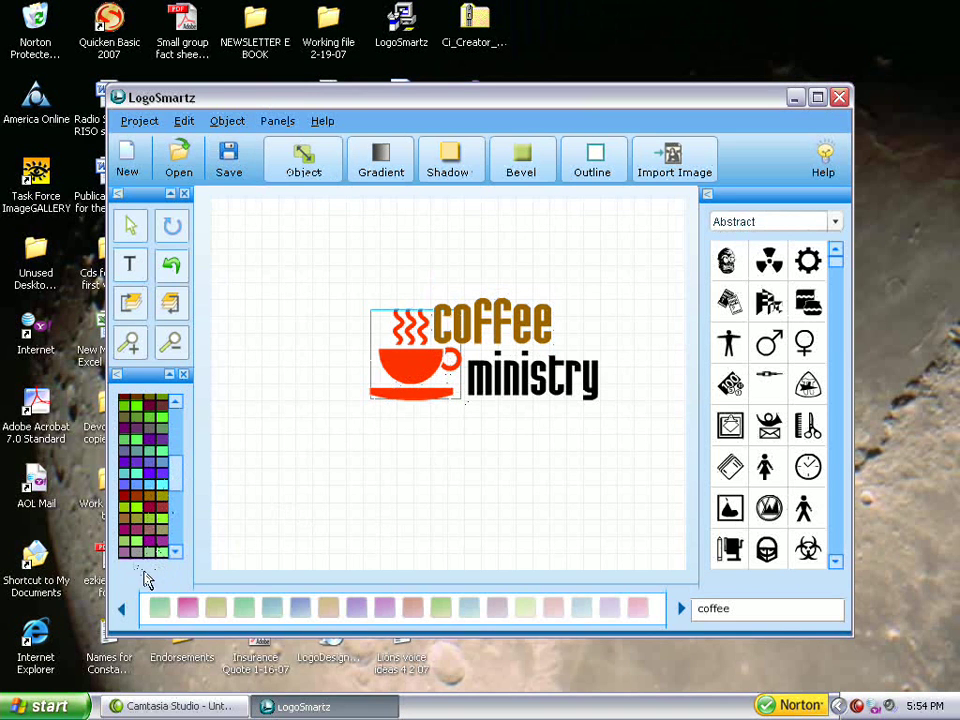
pyautogui.click(126, 438)
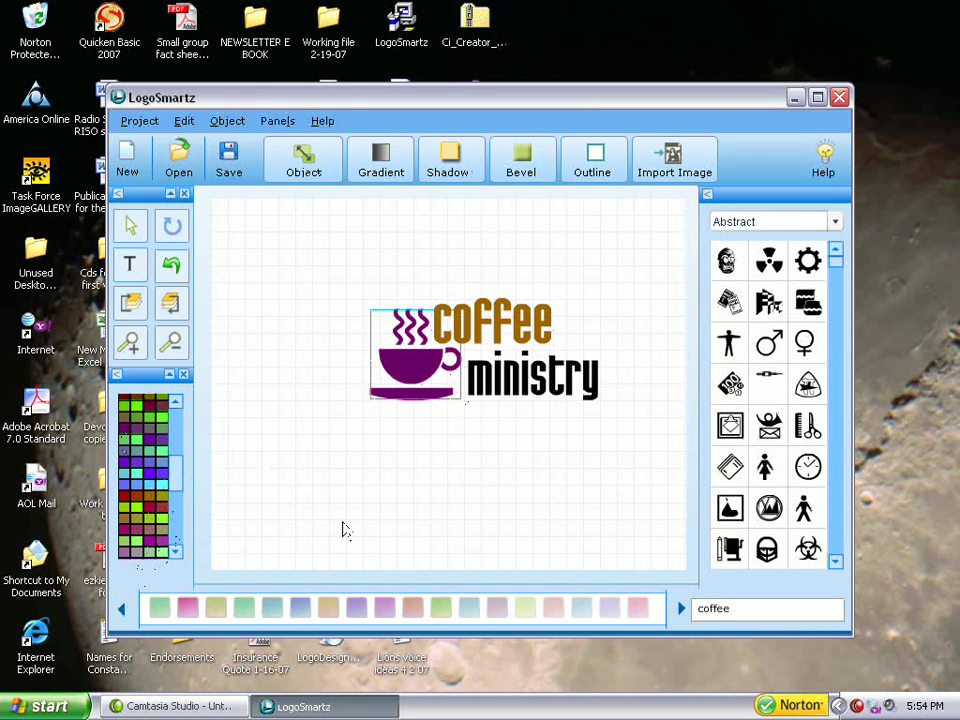
pyautogui.moveTo(505, 335); pyautogui.dragTo(523, 335)
pyautogui.click(534, 391)
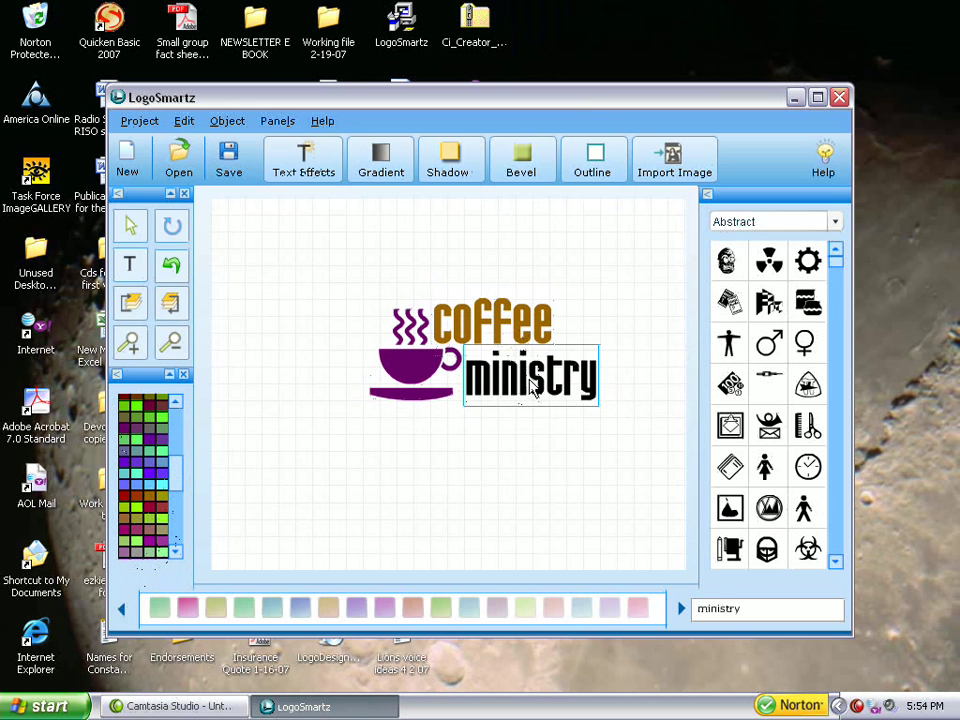
# Step: Shrink the coffee cup slightly with its object proportions constrained
pyautogui.click(418, 378)
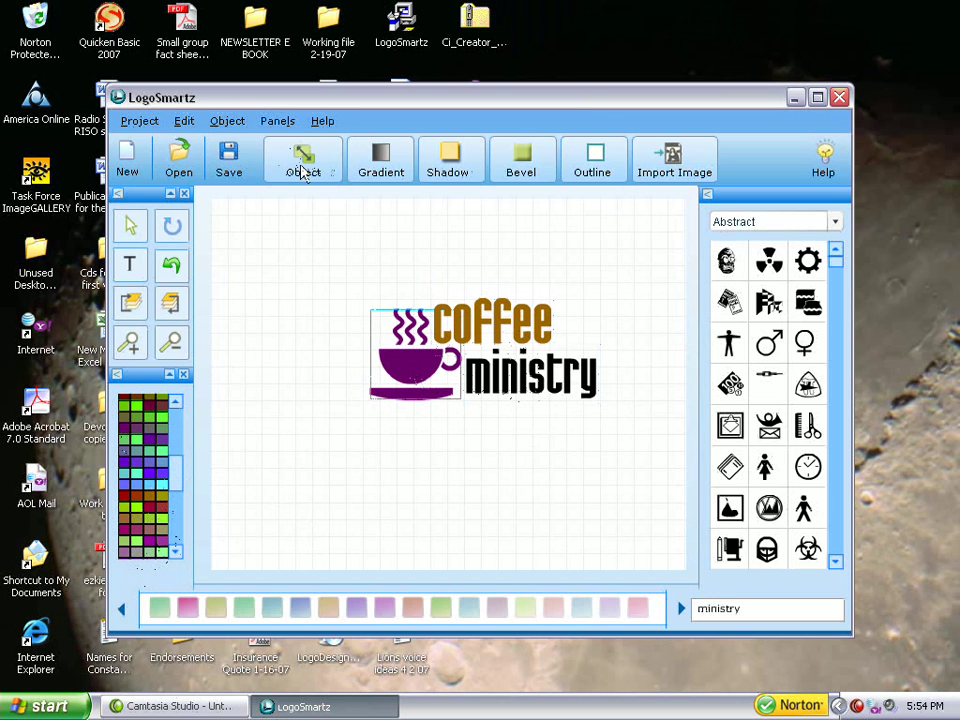
pyautogui.click(304, 168)
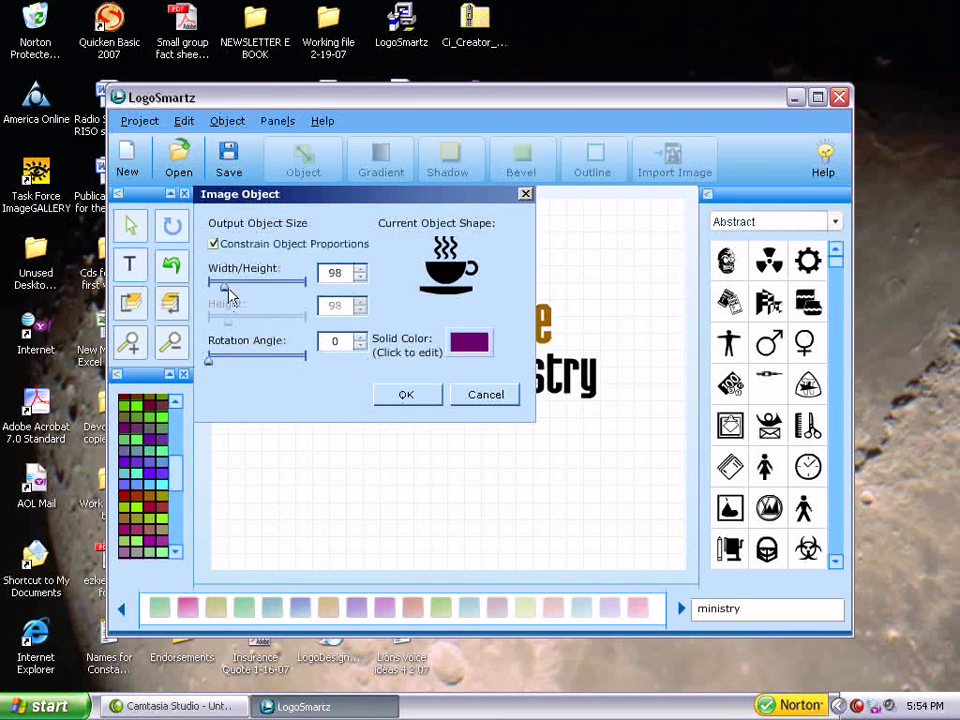
pyautogui.moveTo(224, 286); pyautogui.dragTo(220, 287)
pyautogui.click(420, 398)
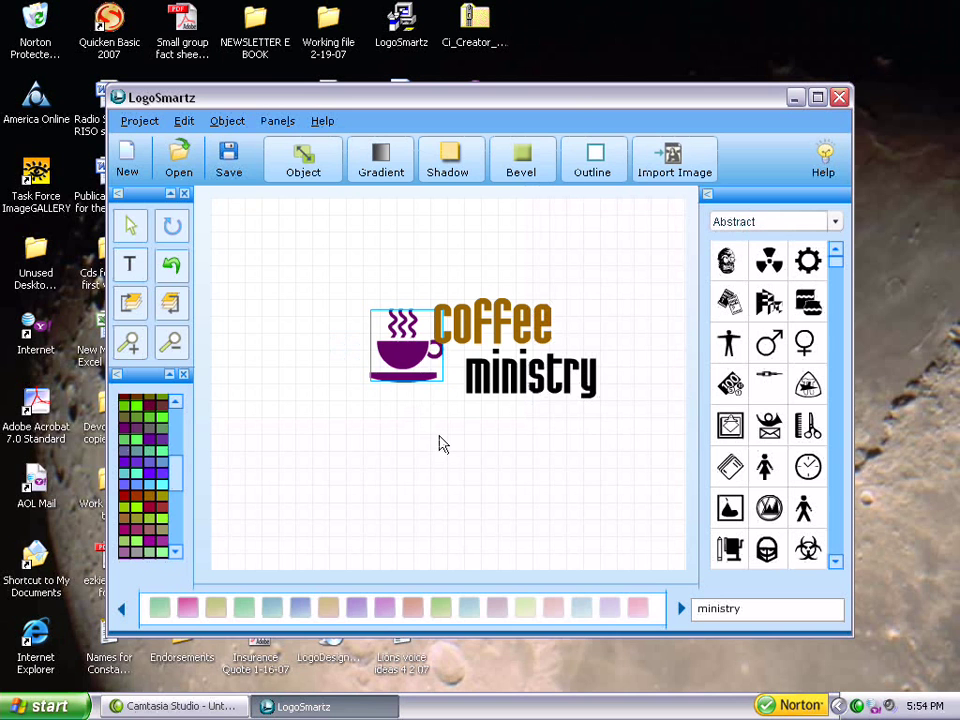
# Step: Duplicate the cup, place one just after the word "coffee" and align the other beside the start of "ministry"
pyautogui.hotkey('ctrl', 'c')
pyautogui.hotkey('ctrl', 'v')
pyautogui.moveTo(418, 366); pyautogui.dragTo(607, 330)
pyautogui.moveTo(420, 372); pyautogui.dragTo(427, 388)
pyautogui.click(590, 326)
pyautogui.moveTo(590, 326); pyautogui.dragTo(595, 326)
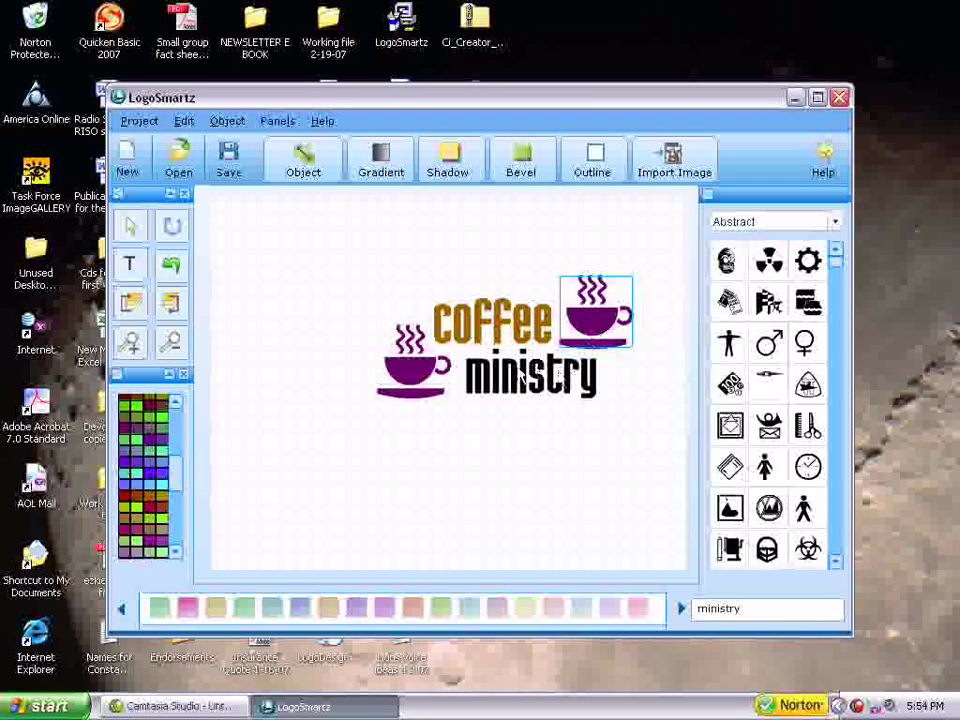
# Step: Recolour the word "ministry" dark reddish brown and nudge the upper cup slightly closer to "coffee"
pyautogui.click(513, 383)
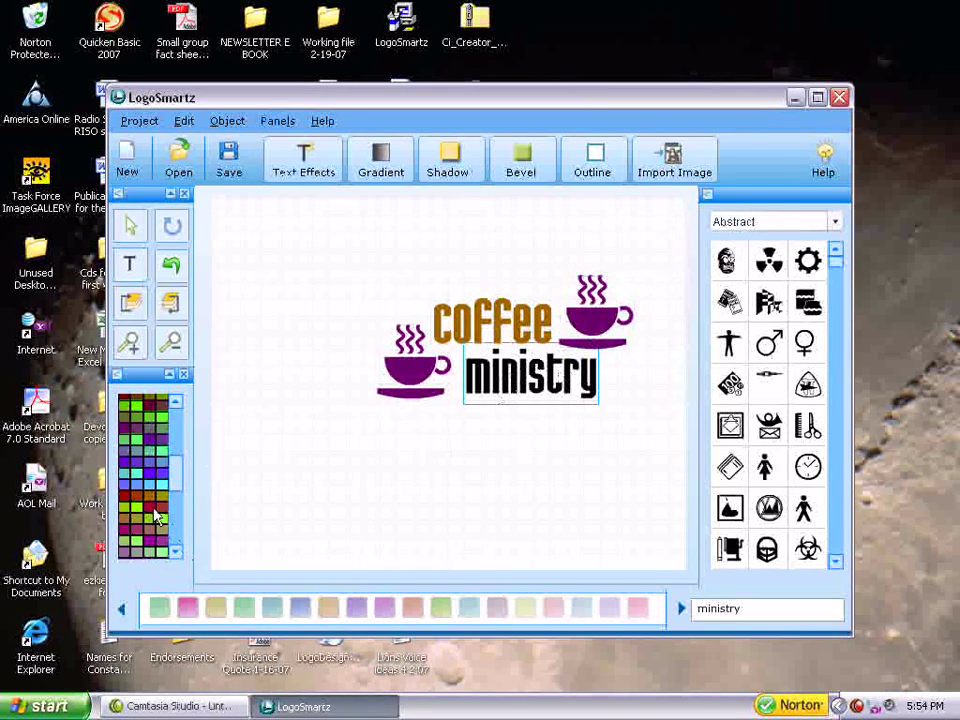
pyautogui.click(150, 498)
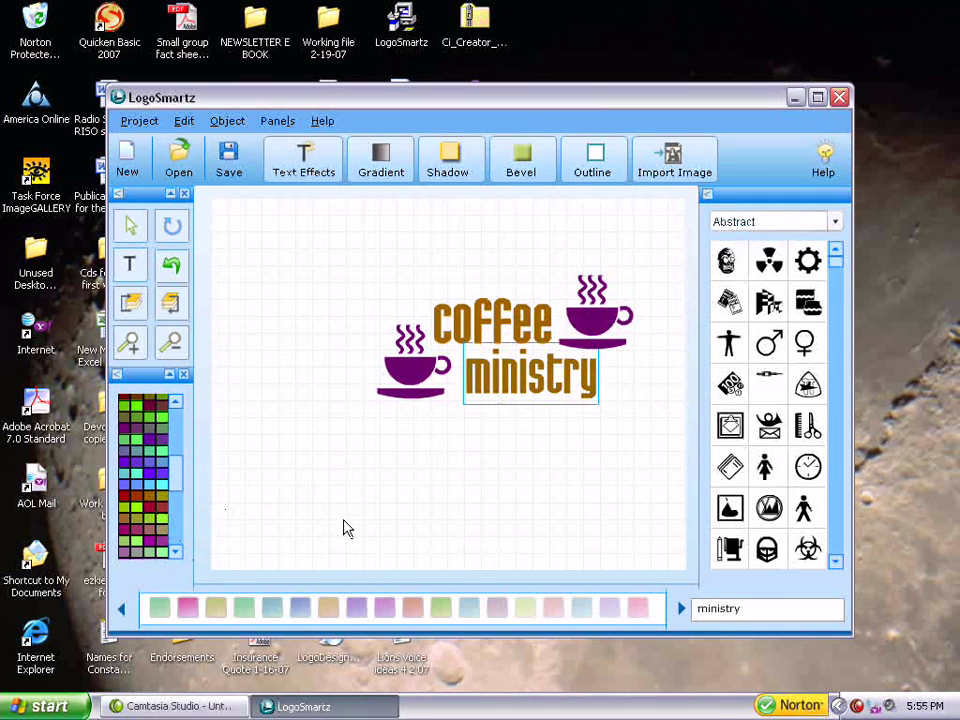
pyautogui.click(160, 415)
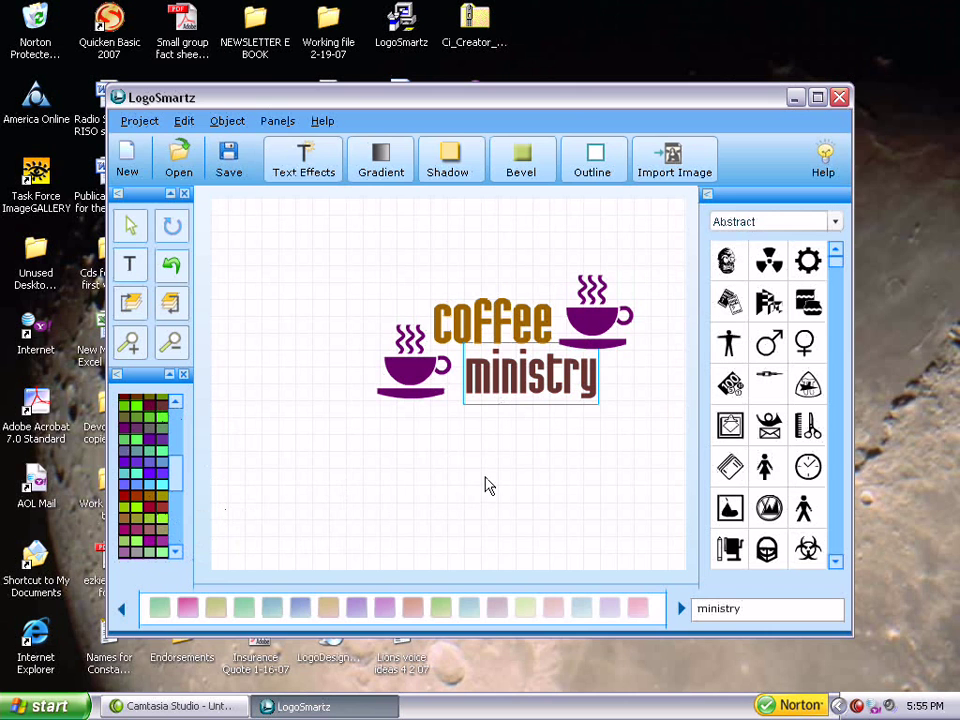
pyautogui.click(410, 368)
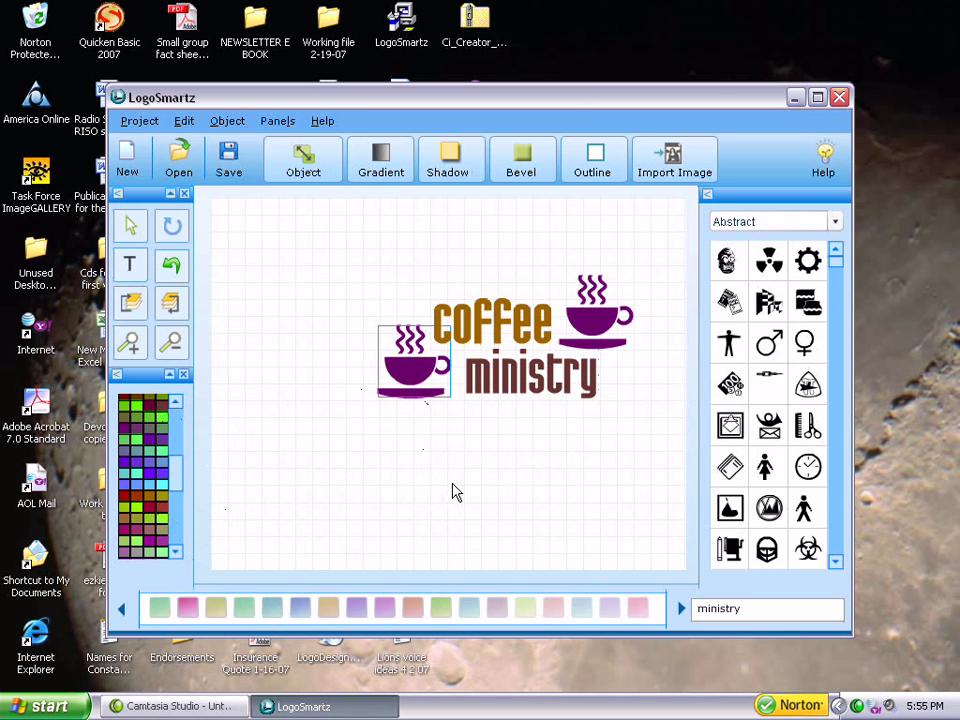
pyautogui.click(588, 340)
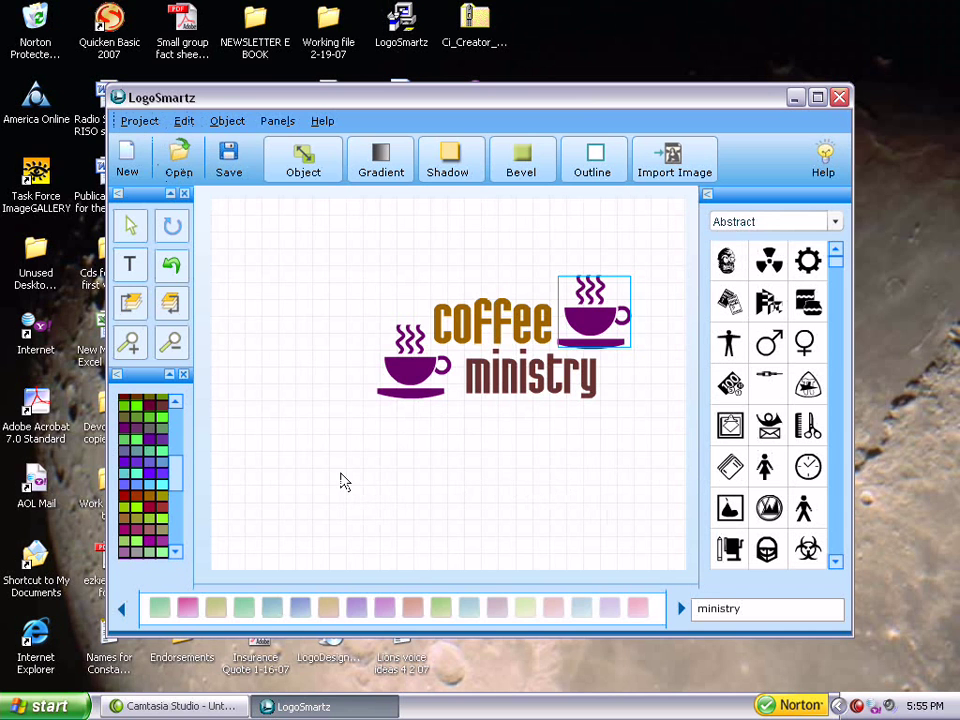
# Step: Save the logo as a Logosmartz project file named "Cols" in the Logo project folder
pyautogui.click(149, 126)
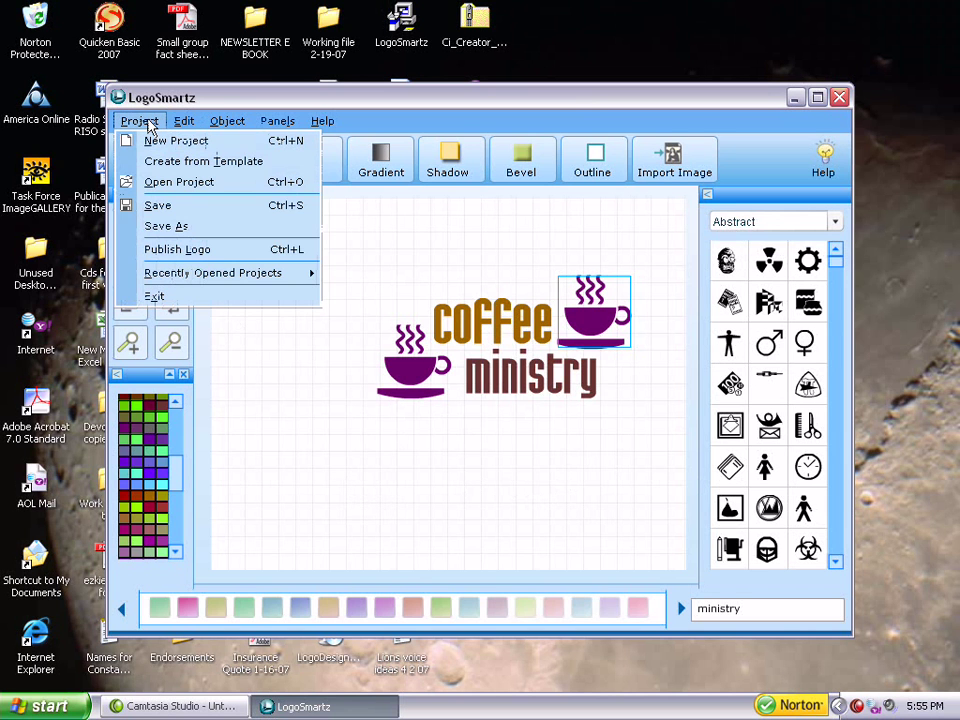
pyautogui.click(185, 227)
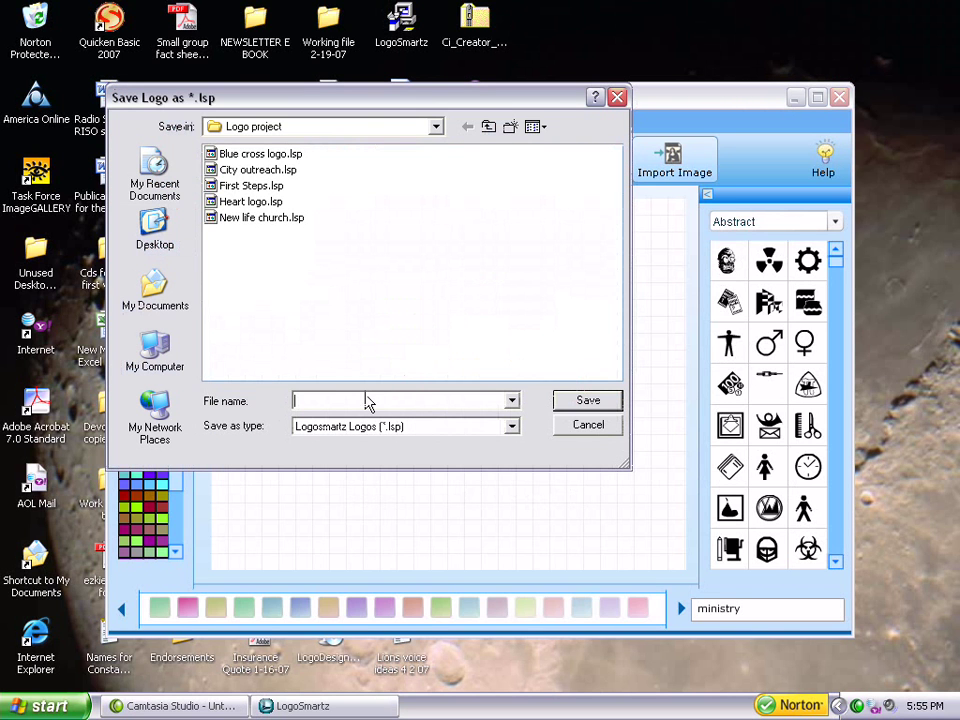
pyautogui.write('Cols')
pyautogui.click(604, 401)
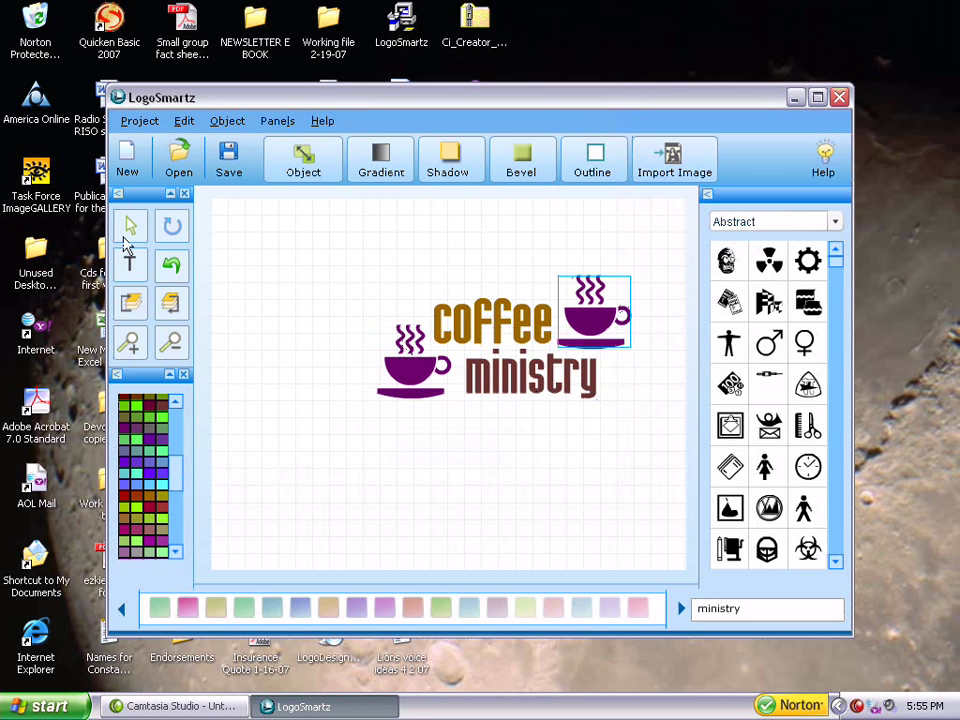
# Step: Publish the logo as a PNG image named "Coffee logos" in the Logo project folder
pyautogui.click(142, 124)
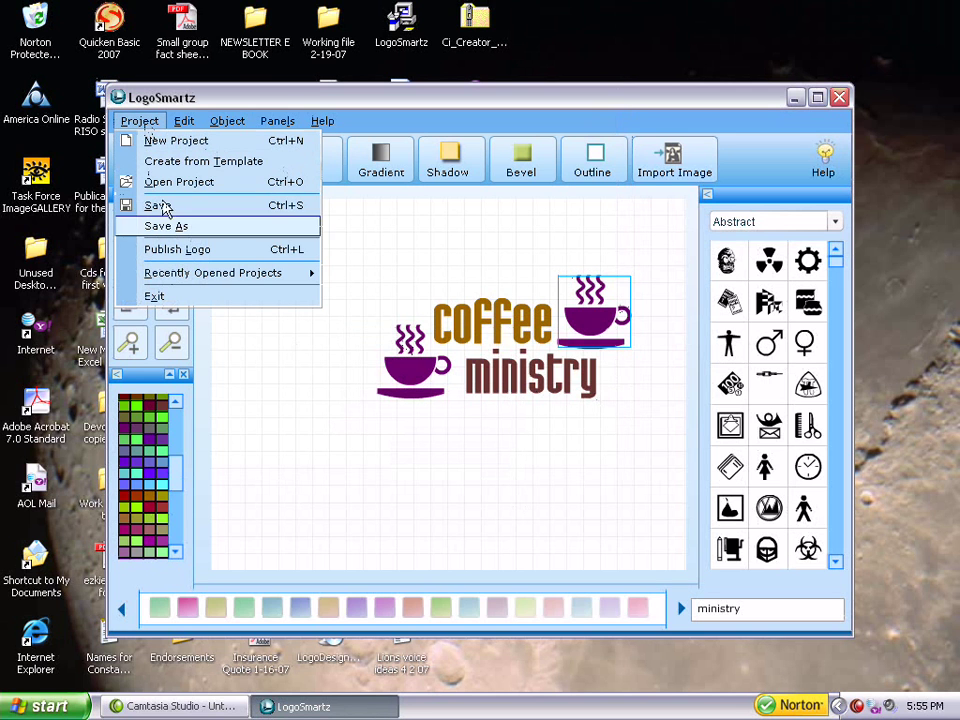
pyautogui.click(195, 252)
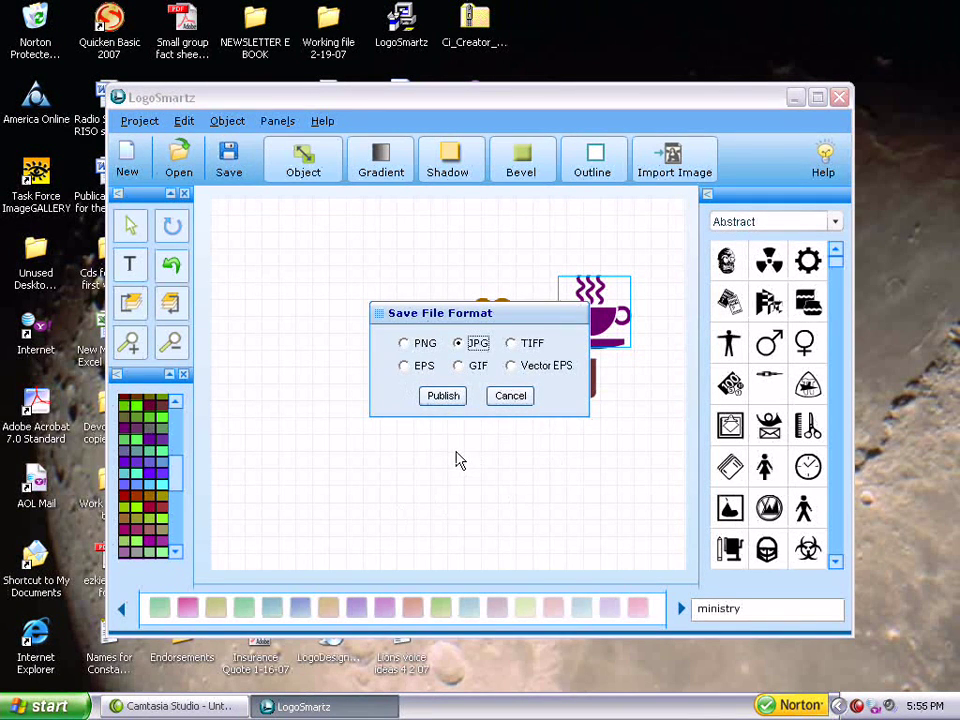
pyautogui.click(404, 344)
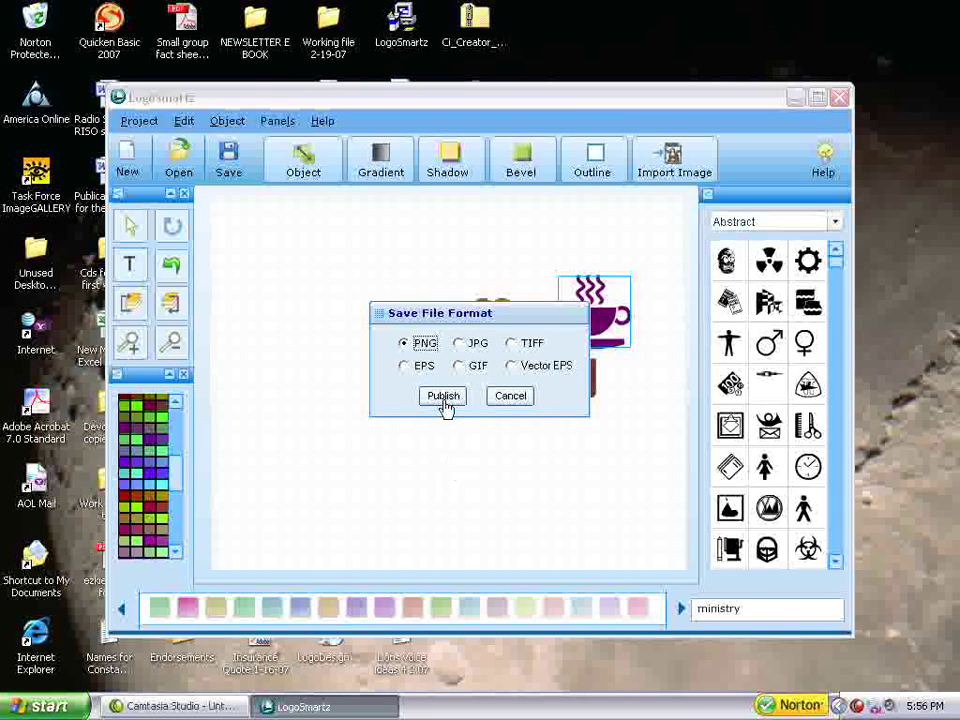
pyautogui.click(443, 396)
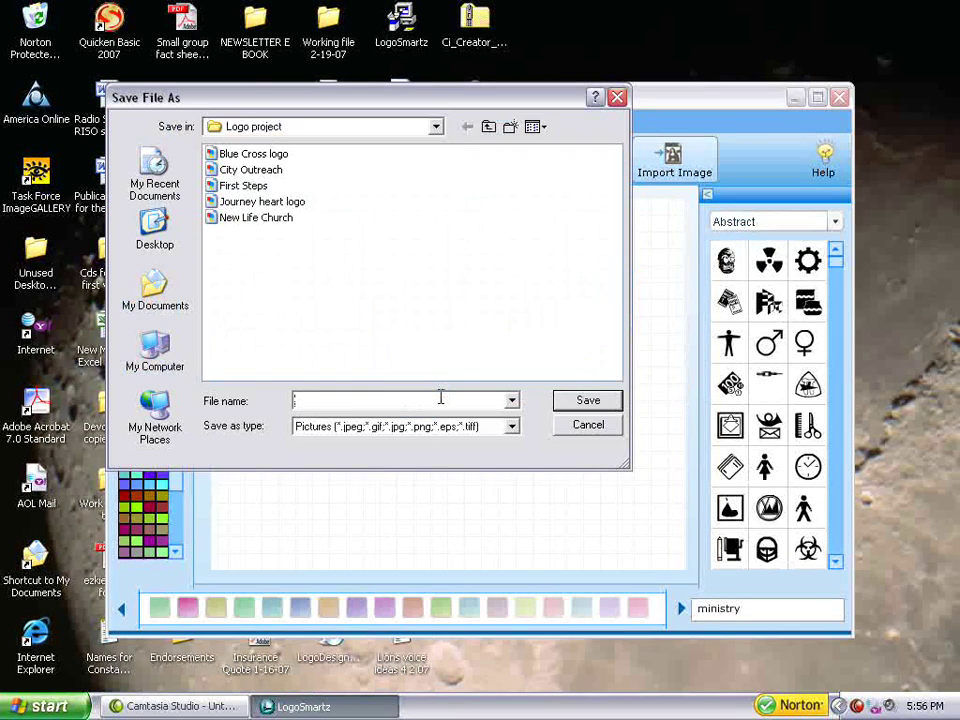
pyautogui.write('Coff')
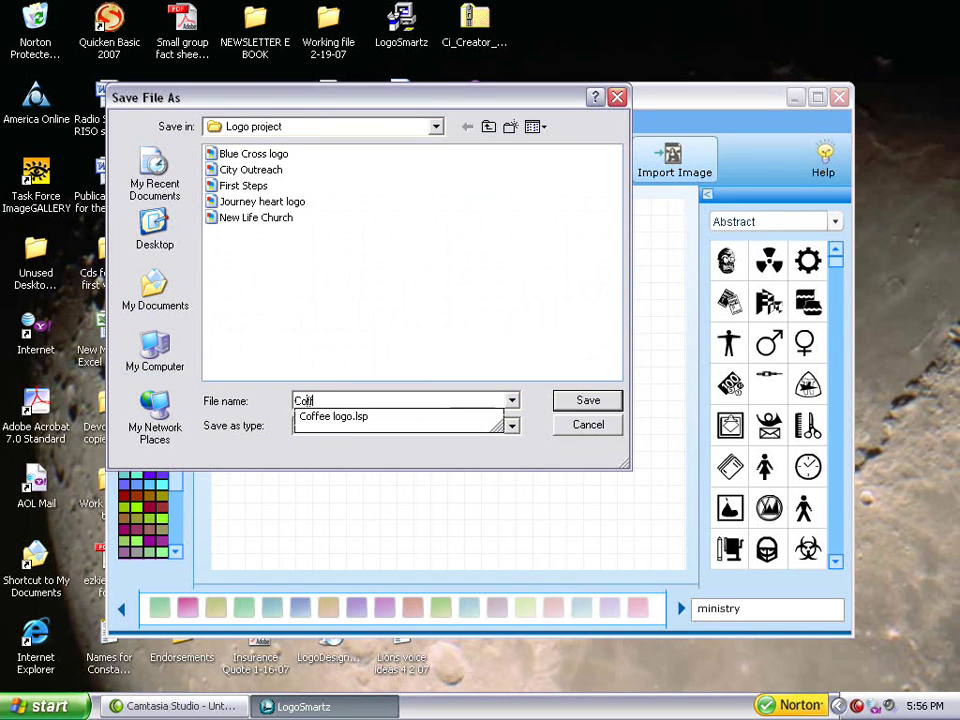
pyautogui.write('ee logos')
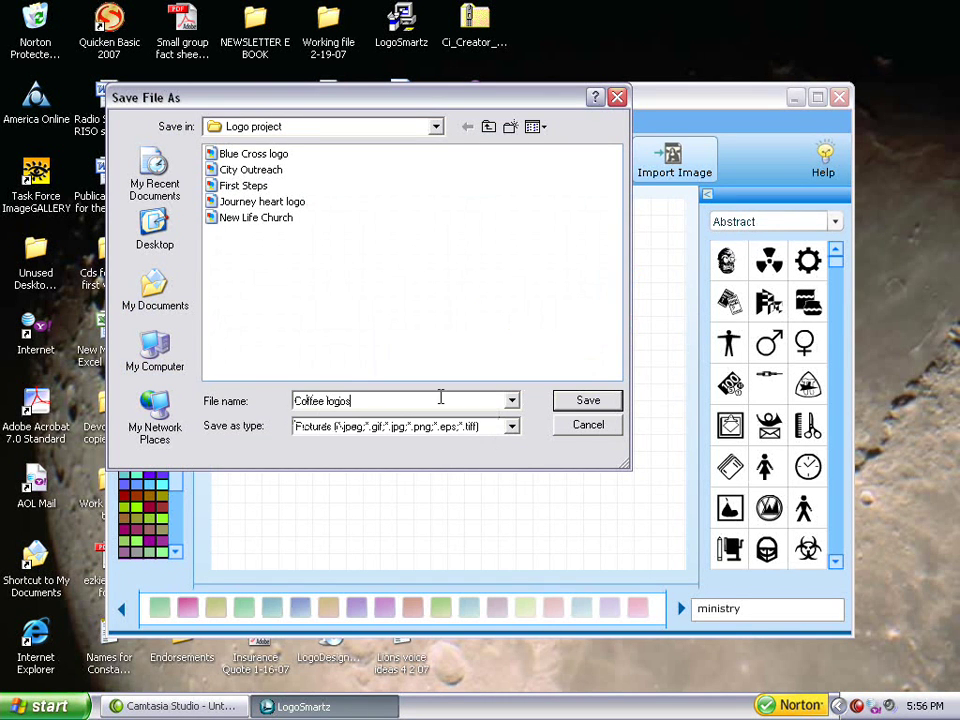
pyautogui.click(563, 400)
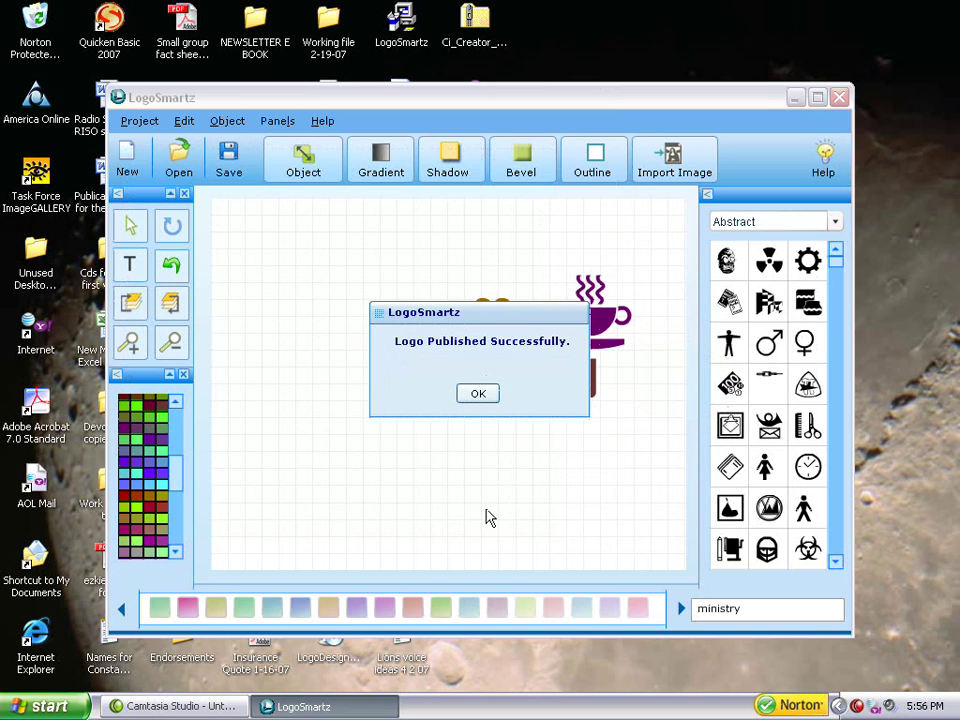
pyautogui.click(477, 394)
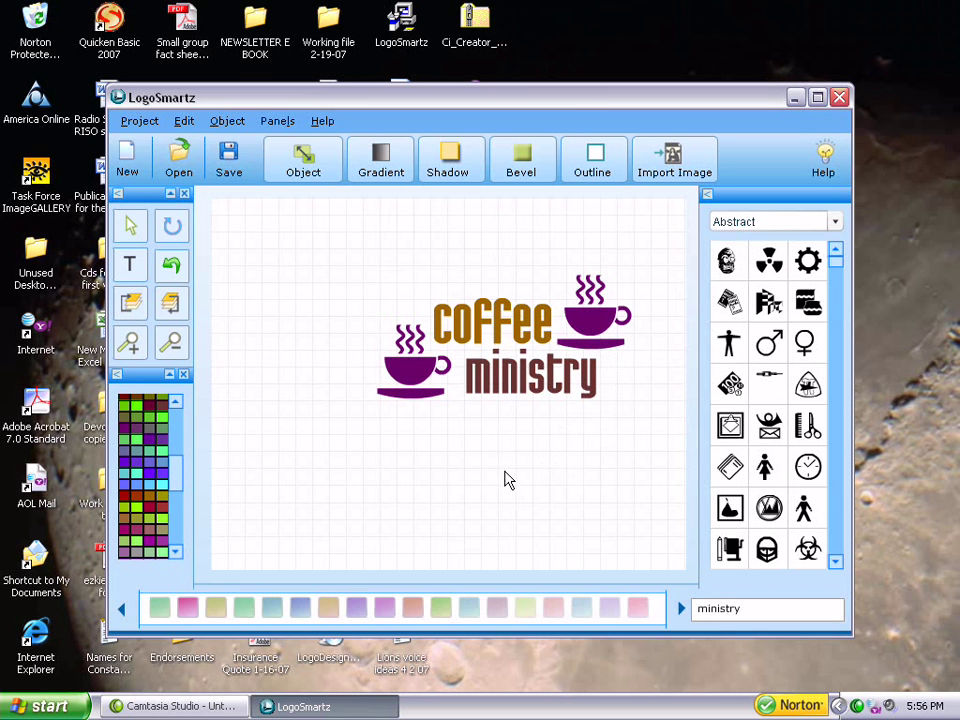
# Step: Start a new blank project and insert the heart-with-cross symbol from the Religious category
pyautogui.click(137, 122)
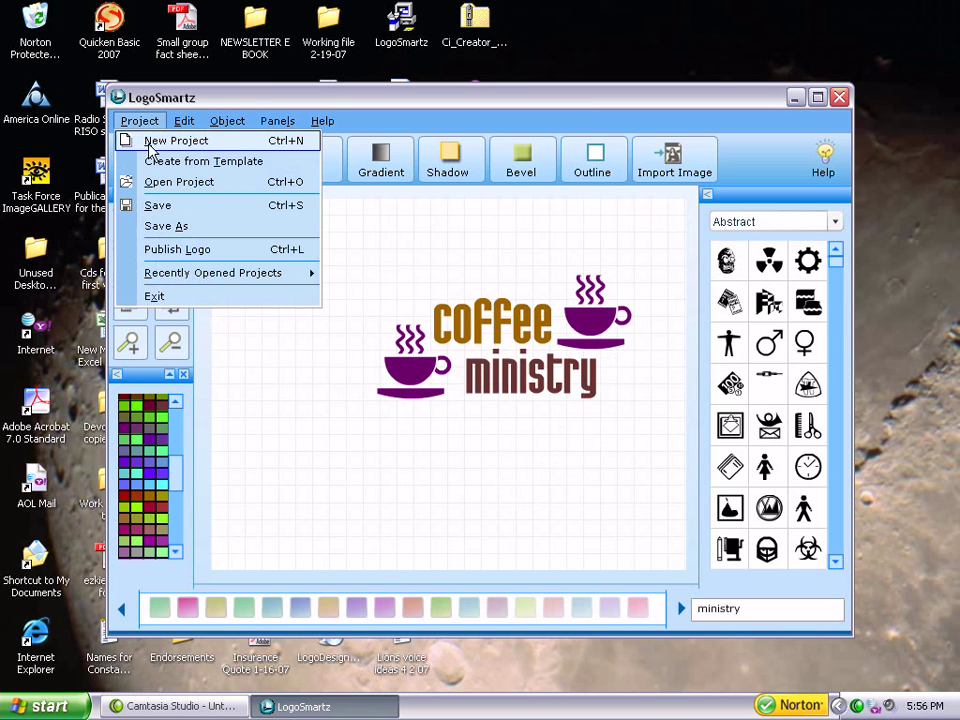
pyautogui.click(125, 140)
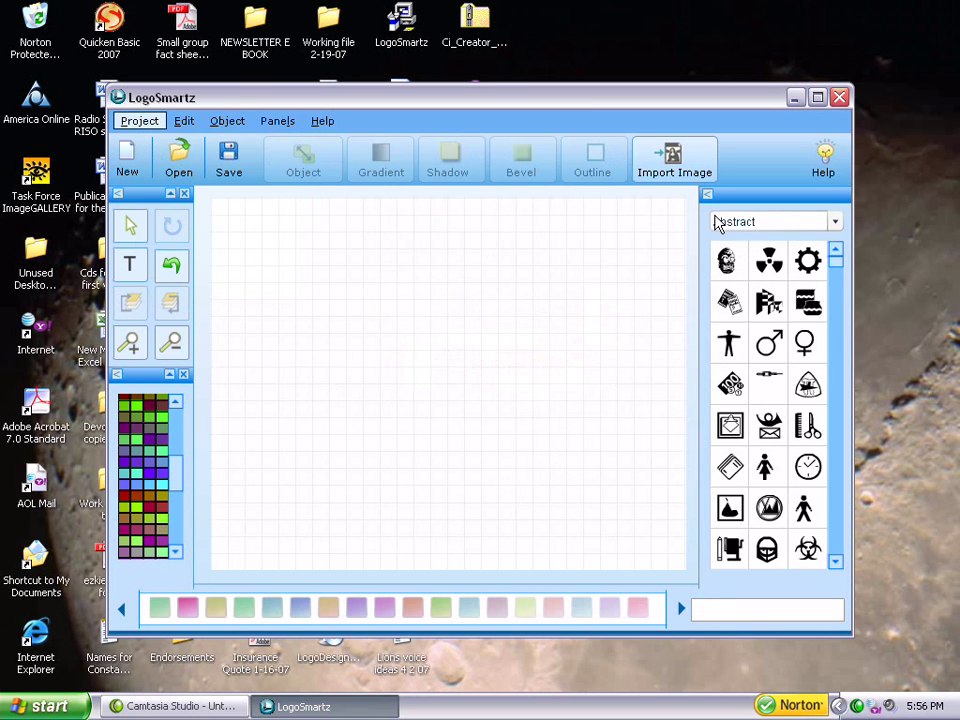
pyautogui.click(837, 226)
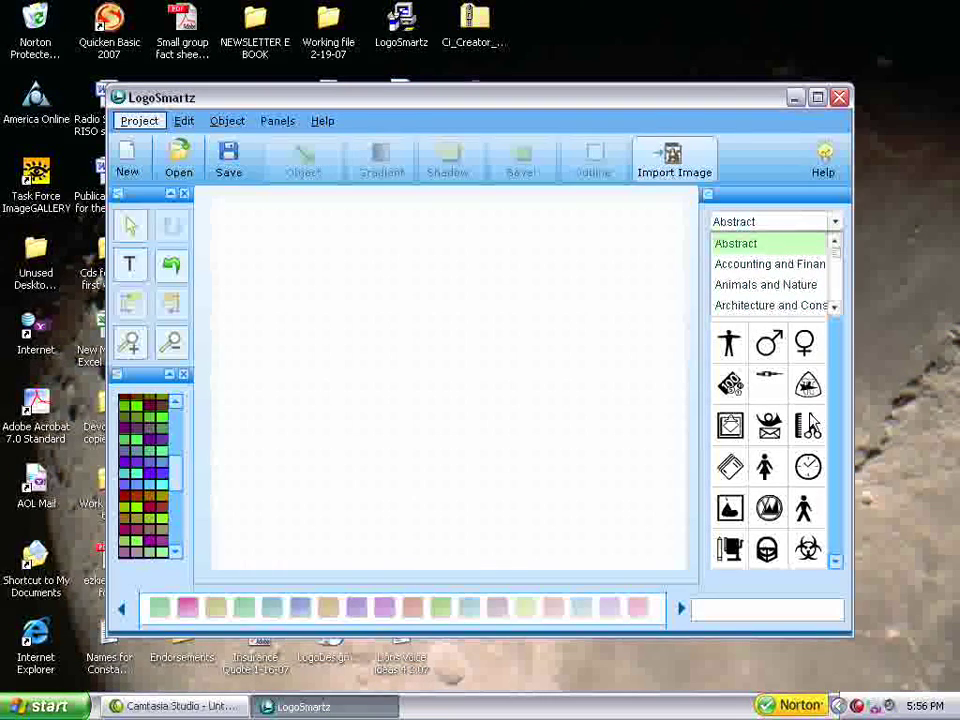
pyautogui.click(835, 308)
pyautogui.click(835, 308)
pyautogui.click(835, 308)
pyautogui.click(835, 310)
pyautogui.click(835, 310)
pyautogui.click(835, 310)
pyautogui.click(835, 310)
pyautogui.click(835, 310)
pyautogui.click(835, 310)
pyautogui.click(835, 310)
pyautogui.click(835, 310)
pyautogui.click(835, 311)
pyautogui.click(835, 311)
pyautogui.click(835, 311)
pyautogui.click(835, 311)
pyautogui.click(756, 270)
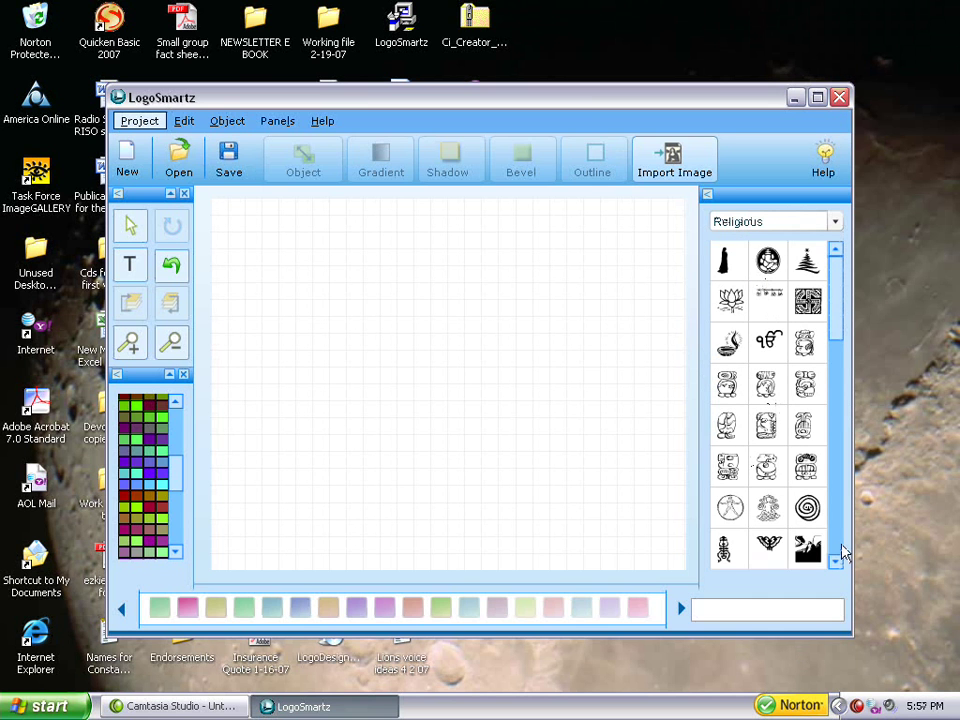
pyautogui.moveTo(838, 317); pyautogui.dragTo(838, 540)
pyautogui.click(768, 465)
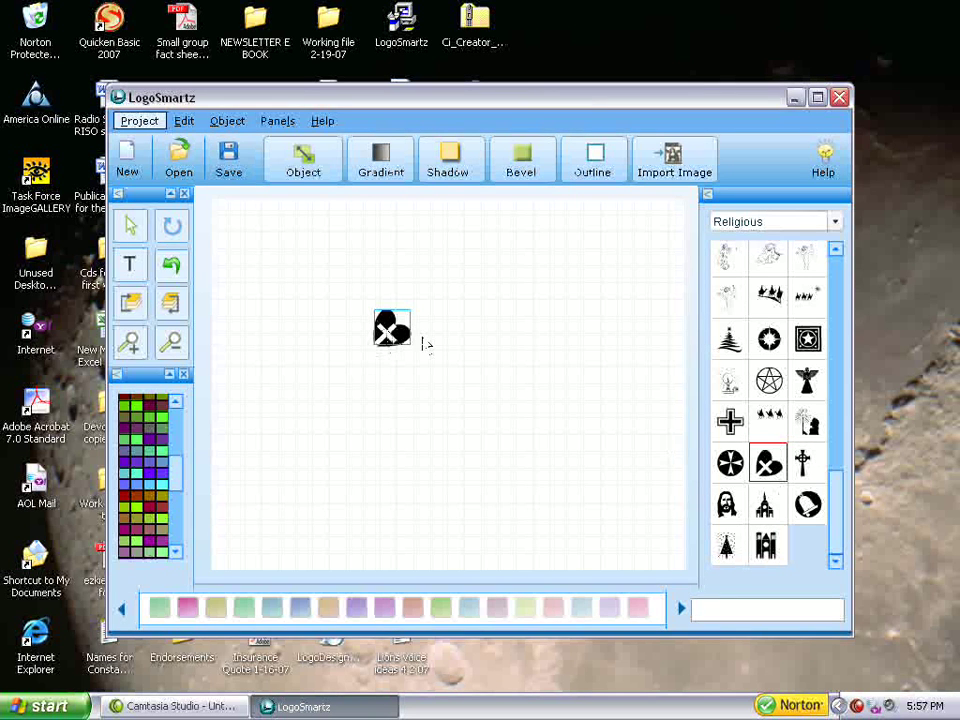
# Step: Enlarge the heart symbol to about twice its inserted size, keeping its object proportions constrained
pyautogui.click(300, 162)
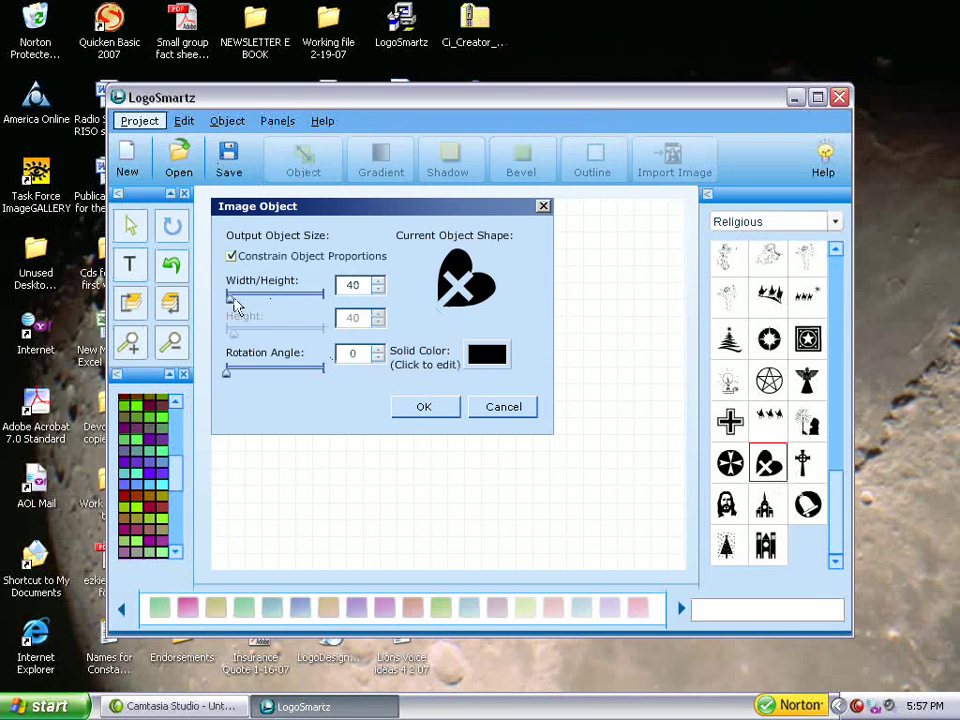
pyautogui.moveTo(233, 305); pyautogui.dragTo(251, 306)
pyautogui.click(418, 408)
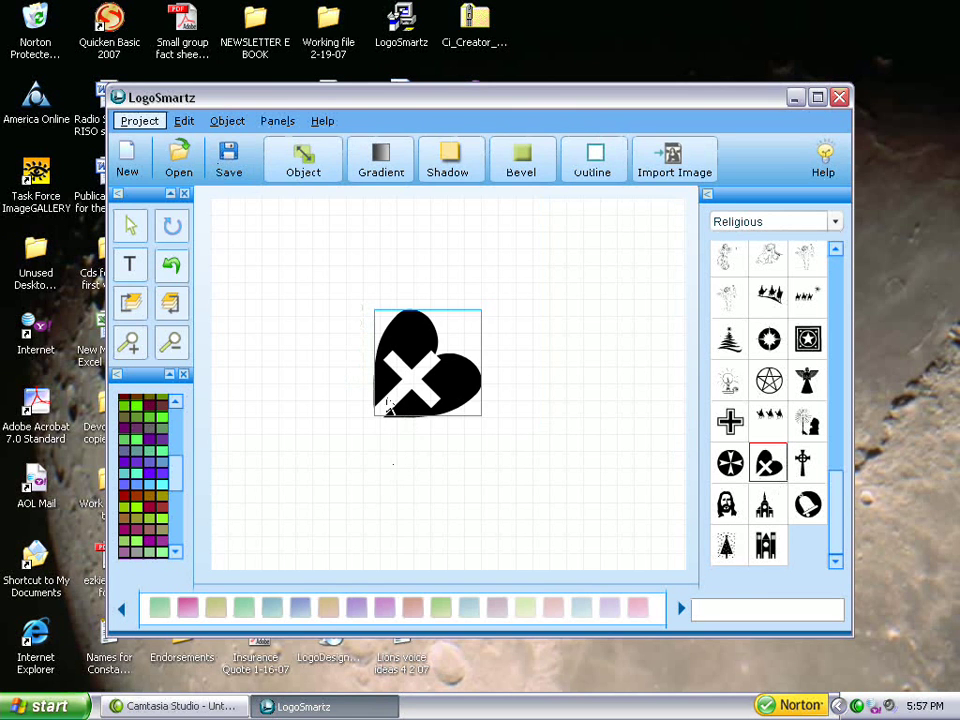
pyautogui.click(300, 163)
pyautogui.moveTo(249, 299); pyautogui.dragTo(238, 304)
pyautogui.click(424, 410)
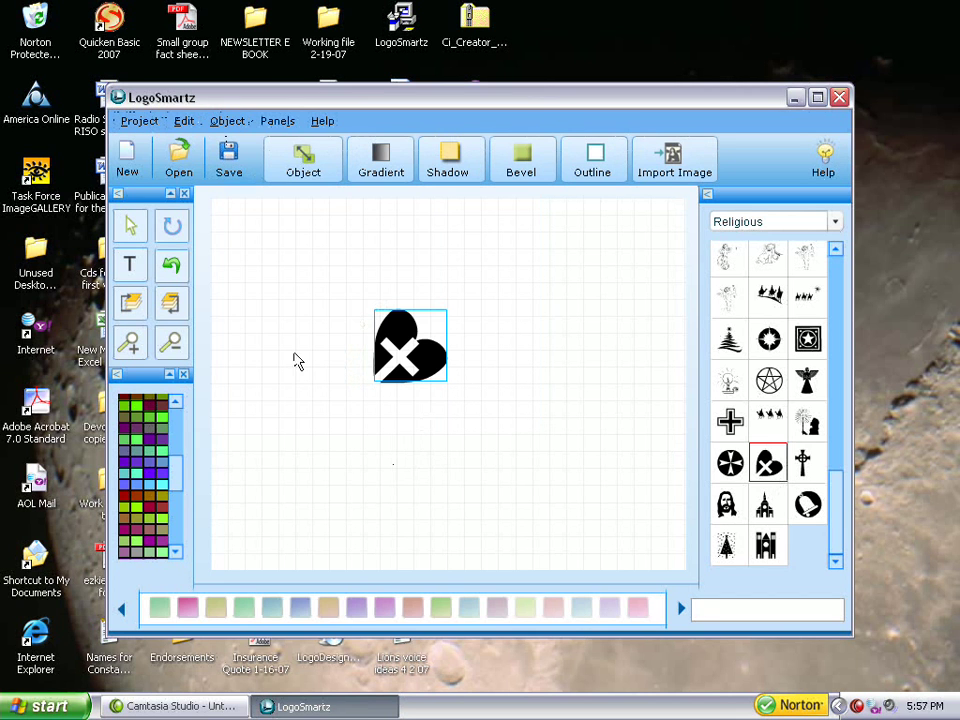
# Step: Add a text object reading "SIngles Ministry" just to the right of the heart's upper part
pyautogui.click(129, 264)
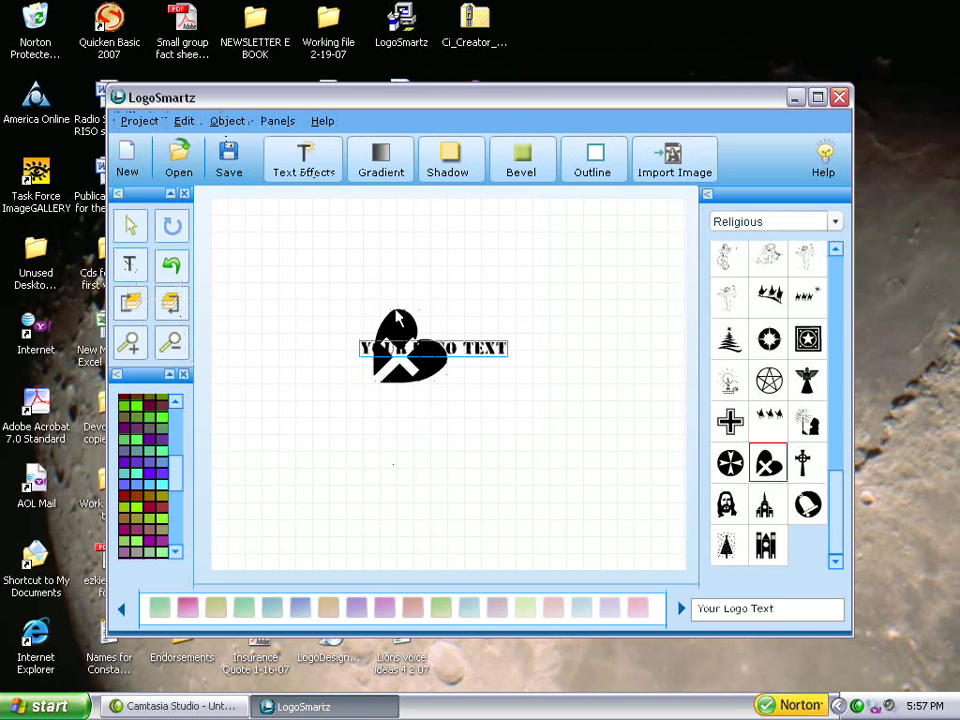
pyautogui.moveTo(468, 356); pyautogui.dragTo(541, 331)
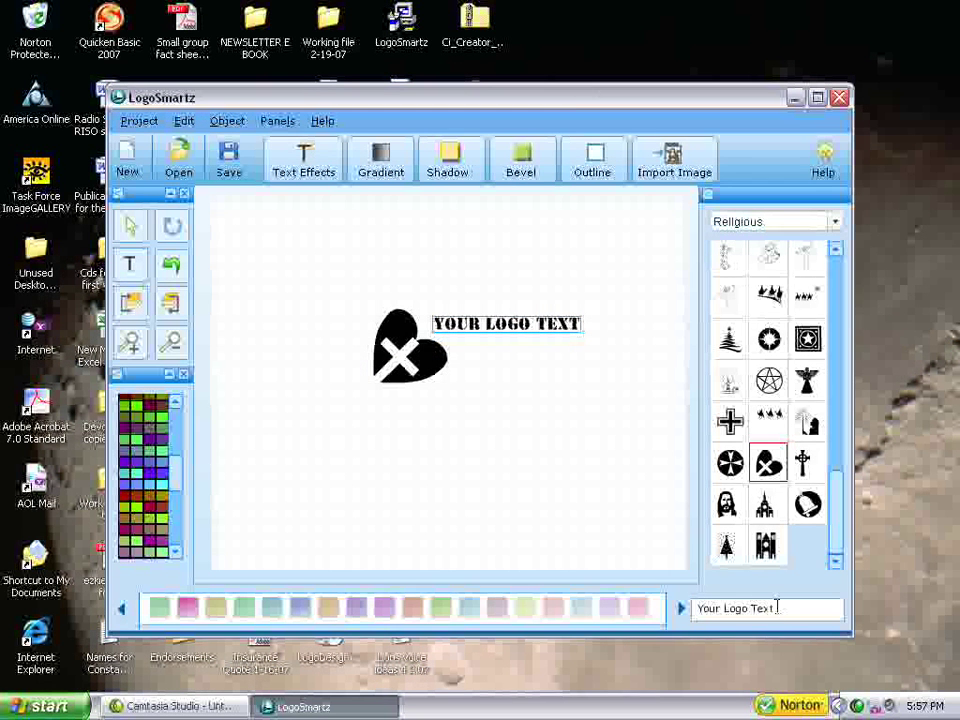
pyautogui.moveTo(776, 607); pyautogui.dragTo(692, 608)
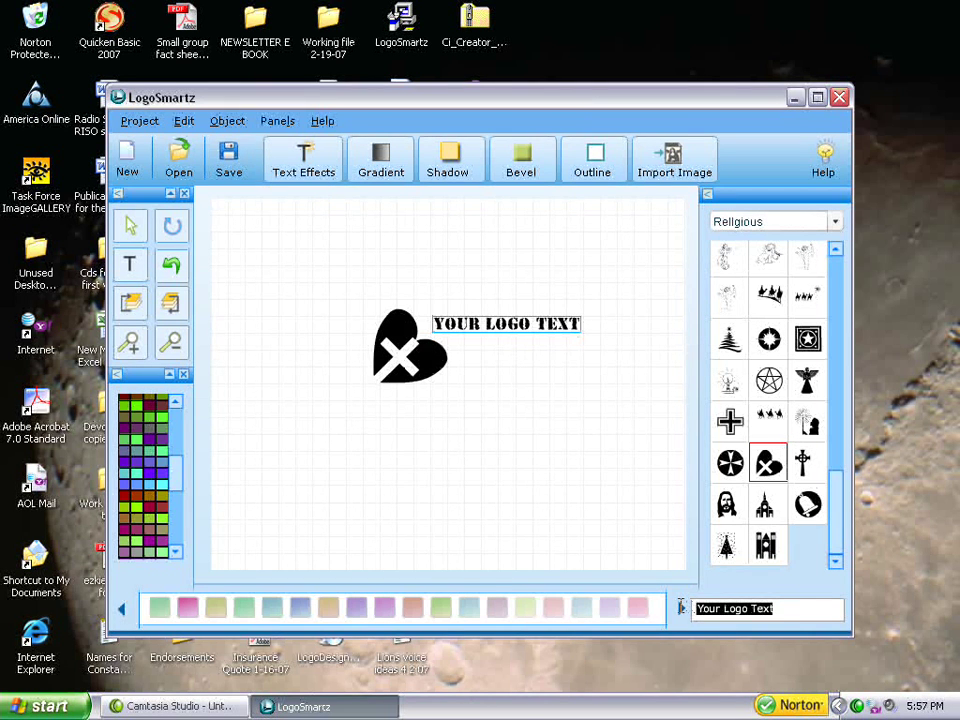
pyautogui.write('Single')
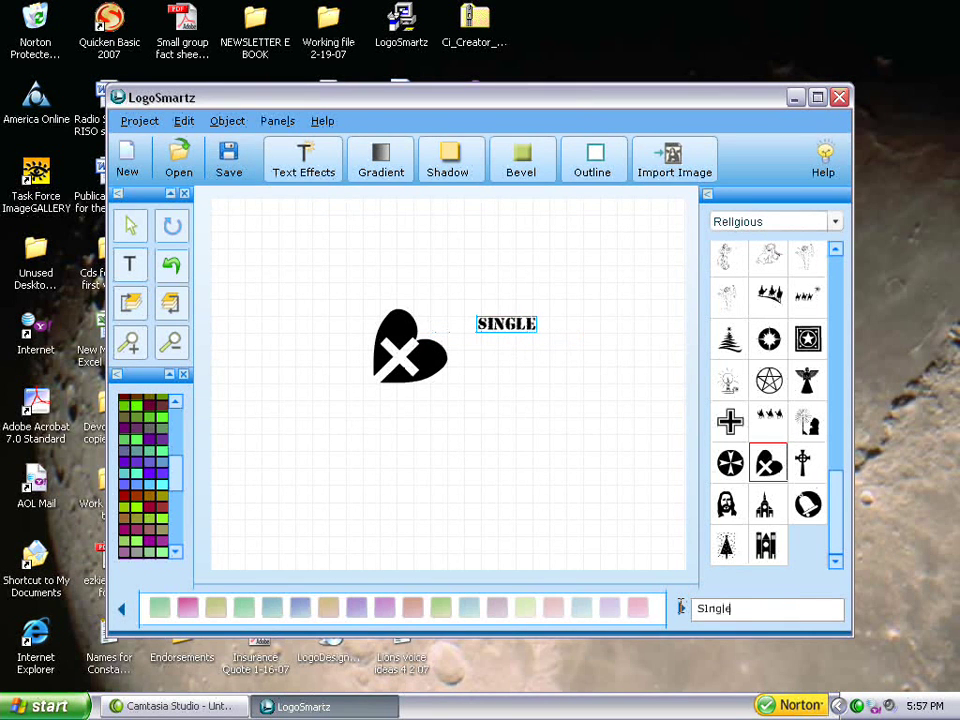
pyautogui.write('s Ministry')
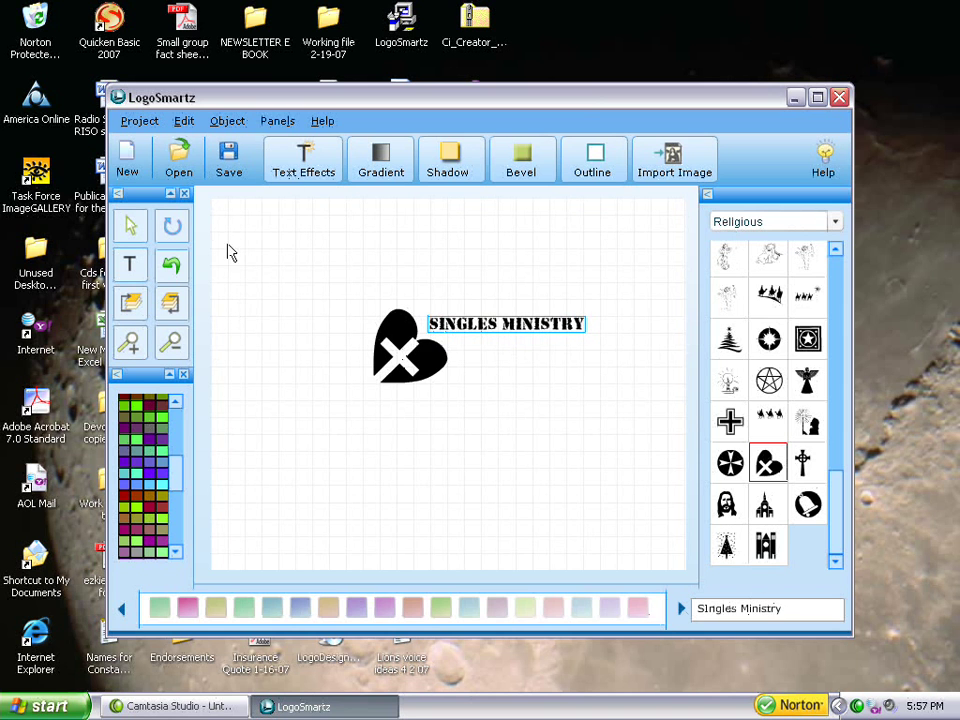
# Step: Add a second text object reading "restless hearts at rest in Jesus" below the ministry name
pyautogui.click(129, 263)
pyautogui.moveTo(476, 364); pyautogui.dragTo(583, 370)
pyautogui.moveTo(773, 612); pyautogui.dragTo(681, 614)
pyautogui.write('rest')
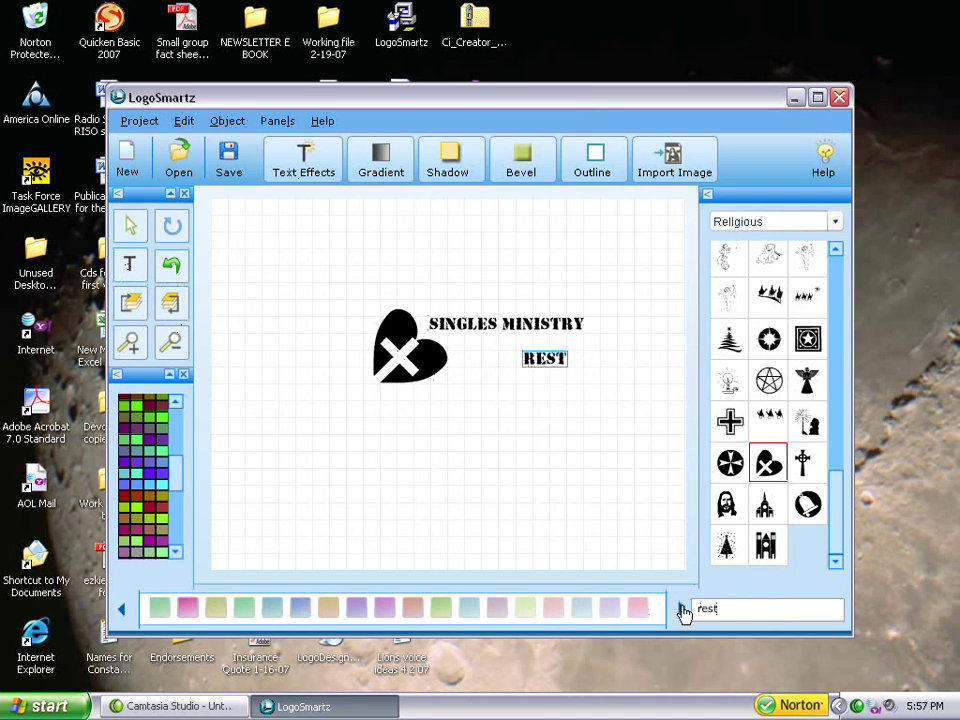
pyautogui.write('less hear')
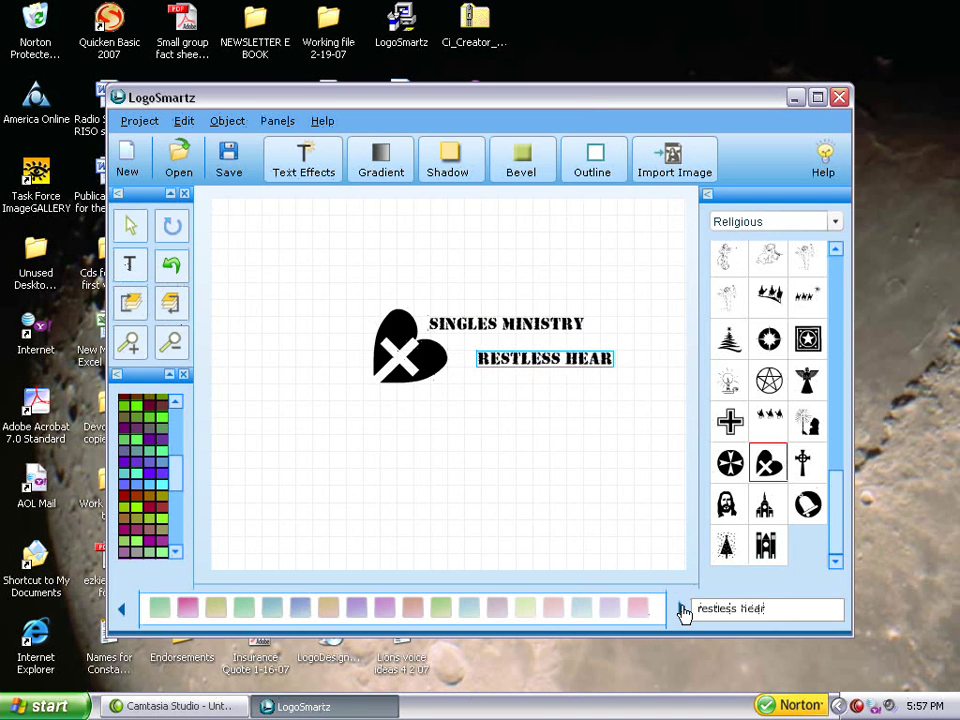
pyautogui.write('ts at rest')
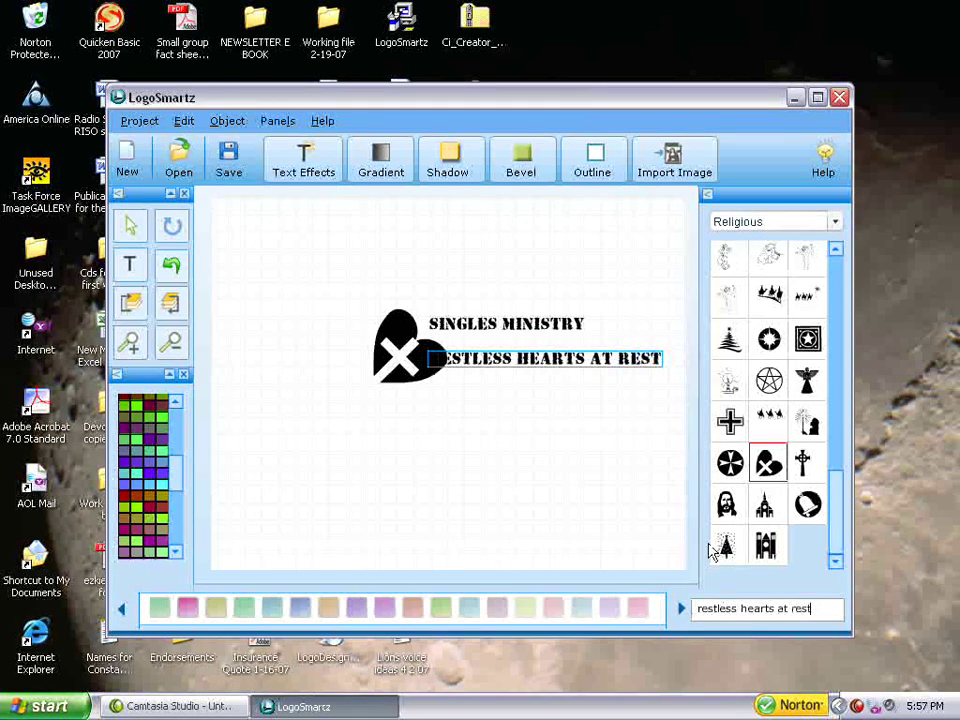
pyautogui.write(' in Jesus')
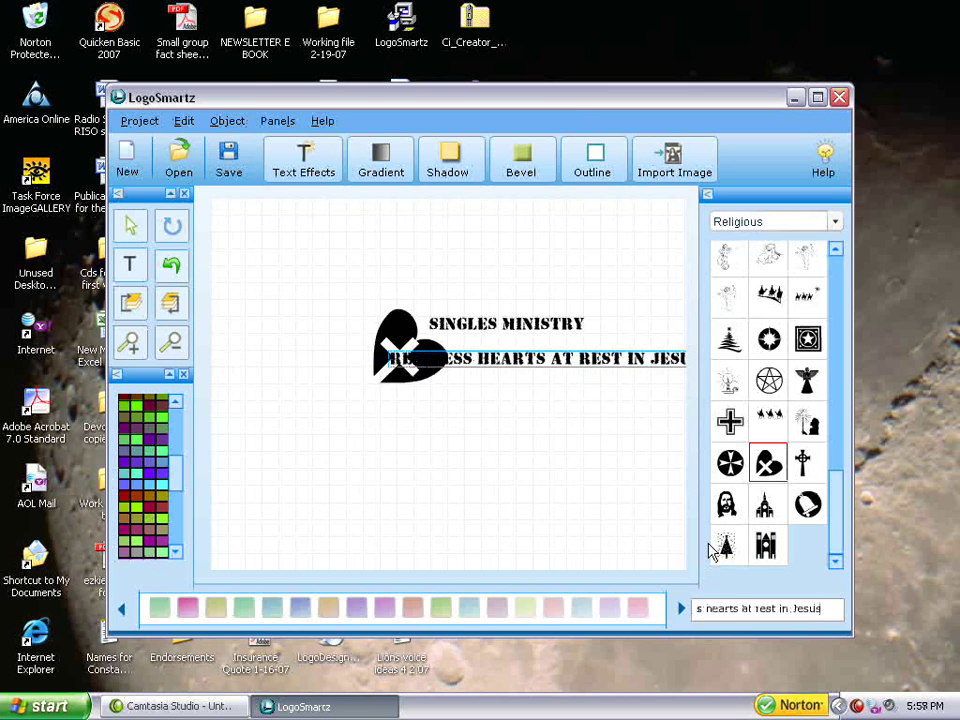
# Step: Shift the heart left, align the tagline beneath it and move the ministry name closer, between heart level and tagline
pyautogui.moveTo(522, 369); pyautogui.dragTo(503, 407)
pyautogui.moveTo(435, 372); pyautogui.dragTo(357, 376)
pyautogui.moveTo(428, 407); pyautogui.dragTo(355, 405)
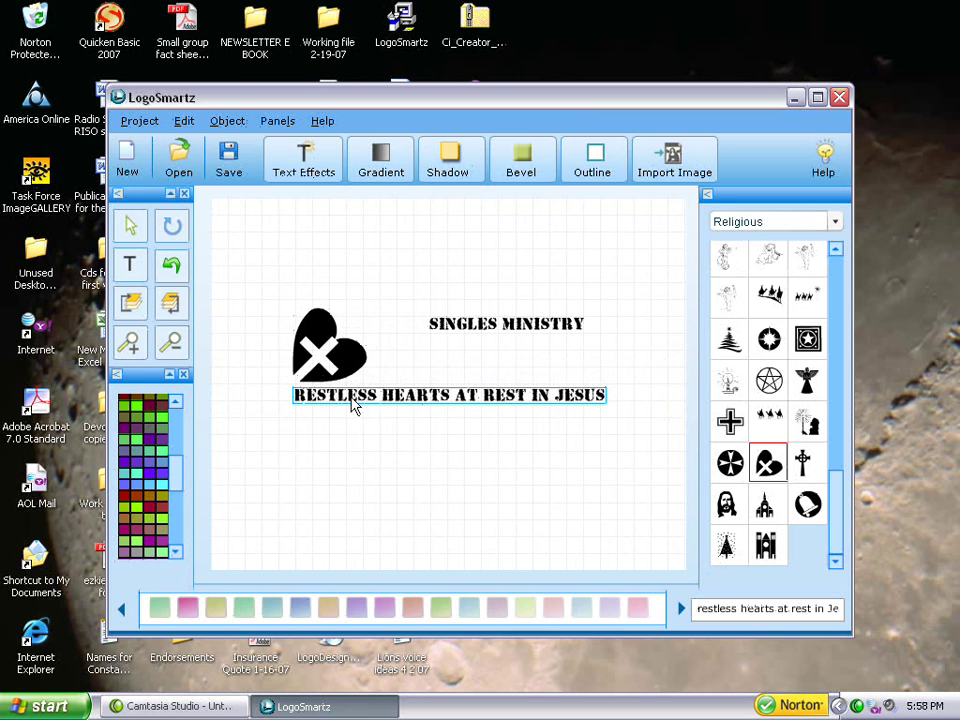
pyautogui.moveTo(445, 335); pyautogui.dragTo(407, 352)
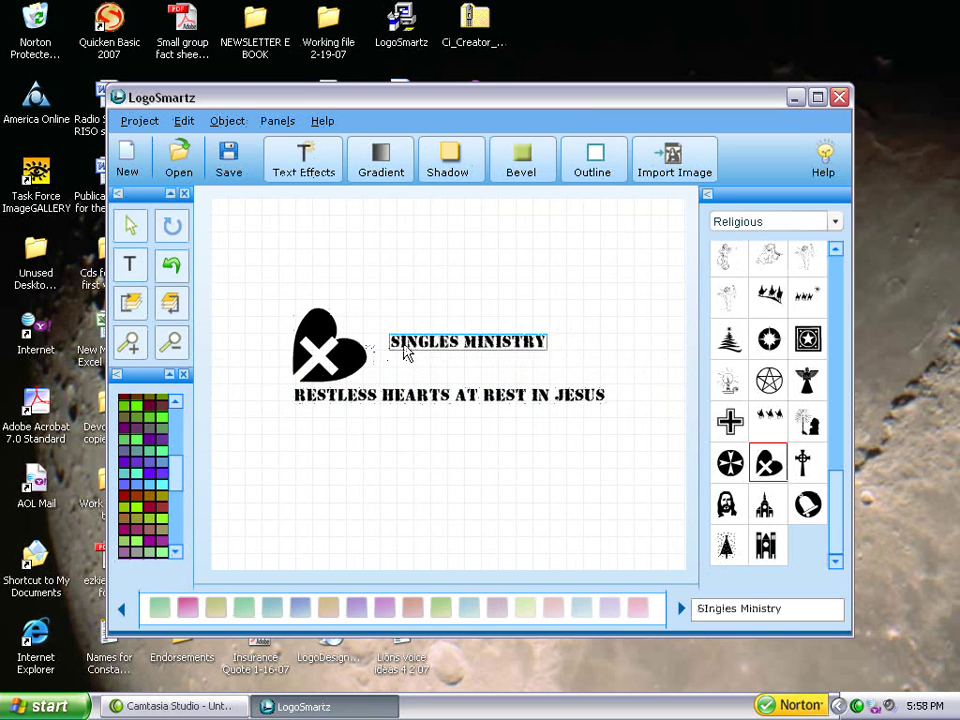
# Step: Change the "SIngles Ministry" text to the Coolvetica font at size 28
pyautogui.click(305, 165)
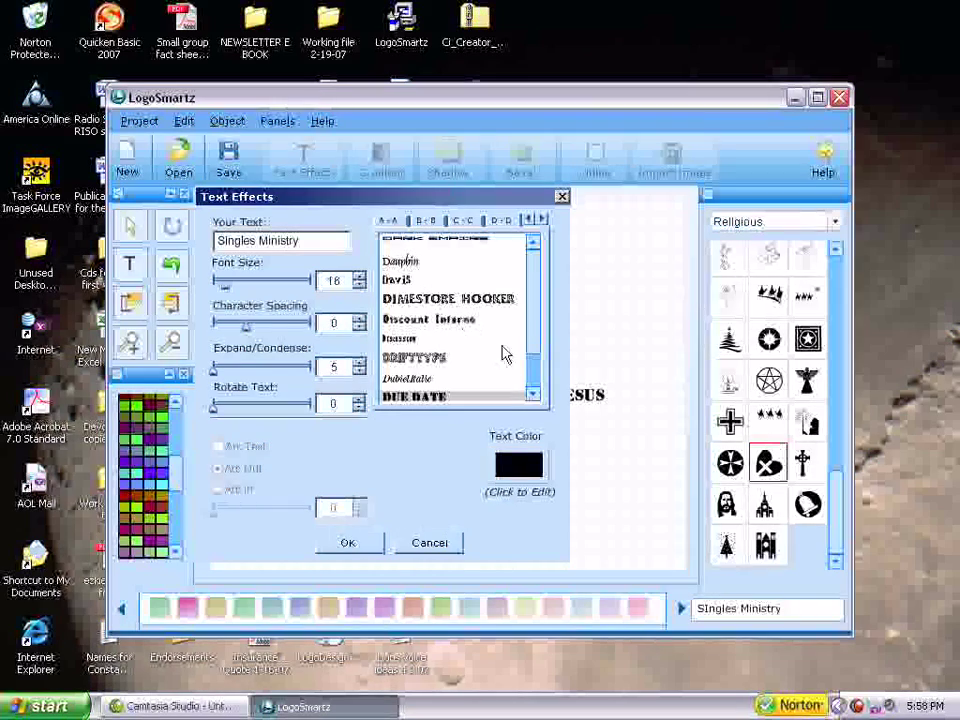
pyautogui.click(433, 222)
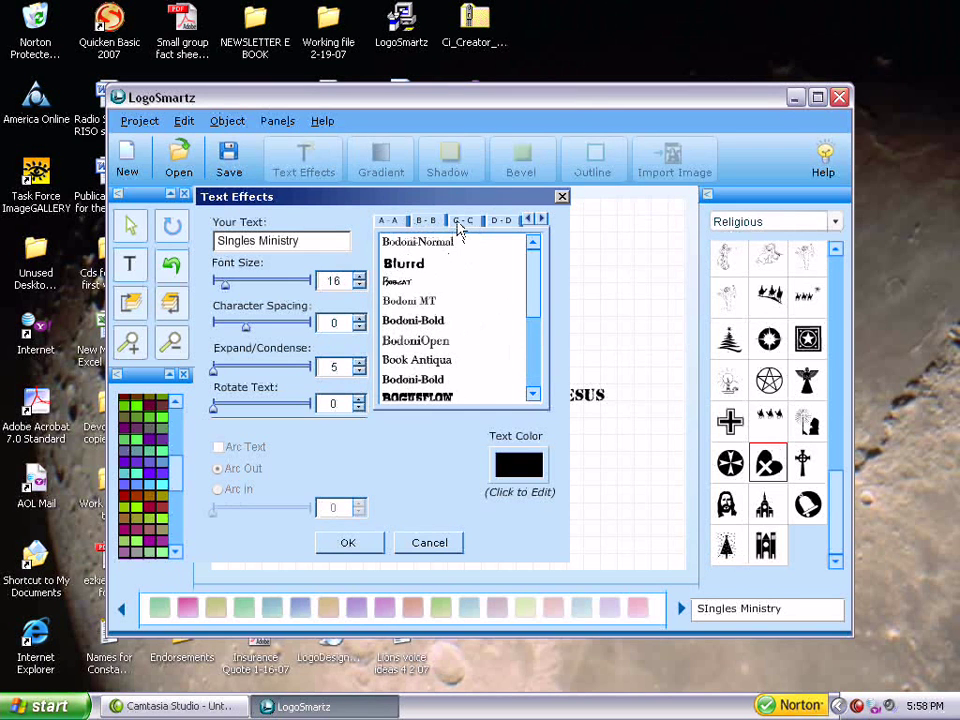
pyautogui.click(460, 223)
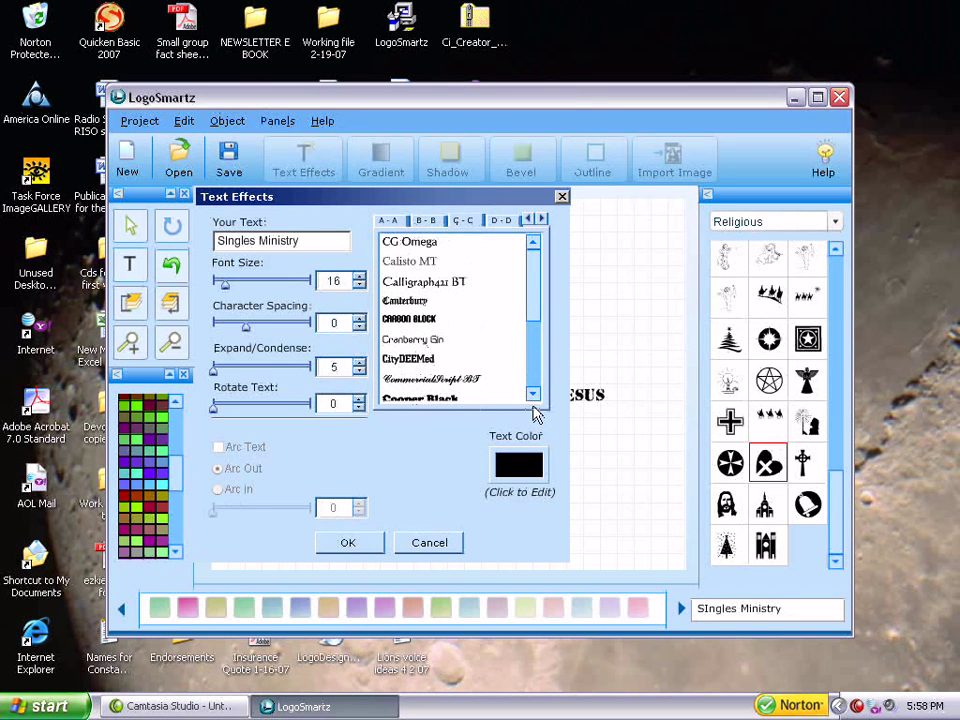
pyautogui.click(533, 396)
pyautogui.click(533, 396)
pyautogui.click(533, 396)
pyautogui.click(533, 396)
pyautogui.click(533, 396)
pyautogui.click(533, 396)
pyautogui.click(533, 396)
pyautogui.click(533, 396)
pyautogui.click(533, 396)
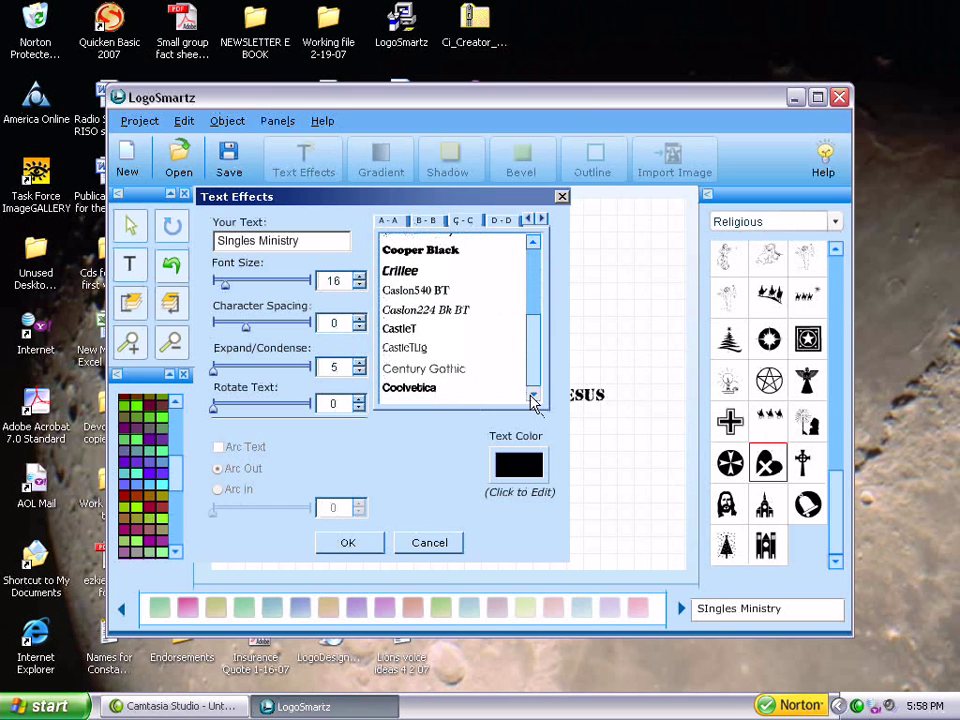
pyautogui.click(428, 392)
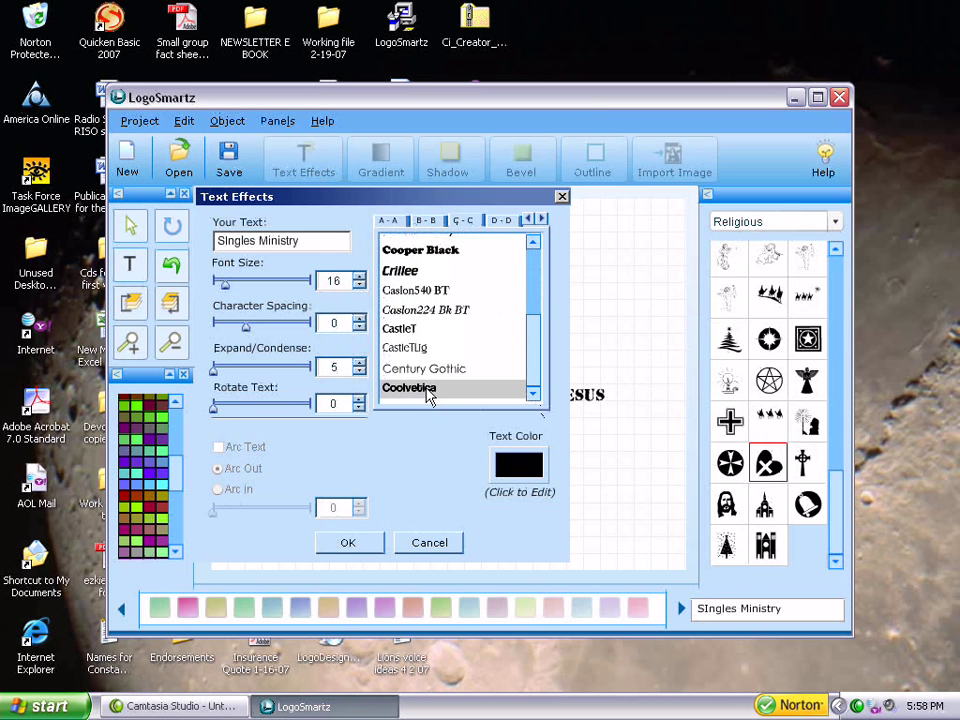
pyautogui.click(352, 545)
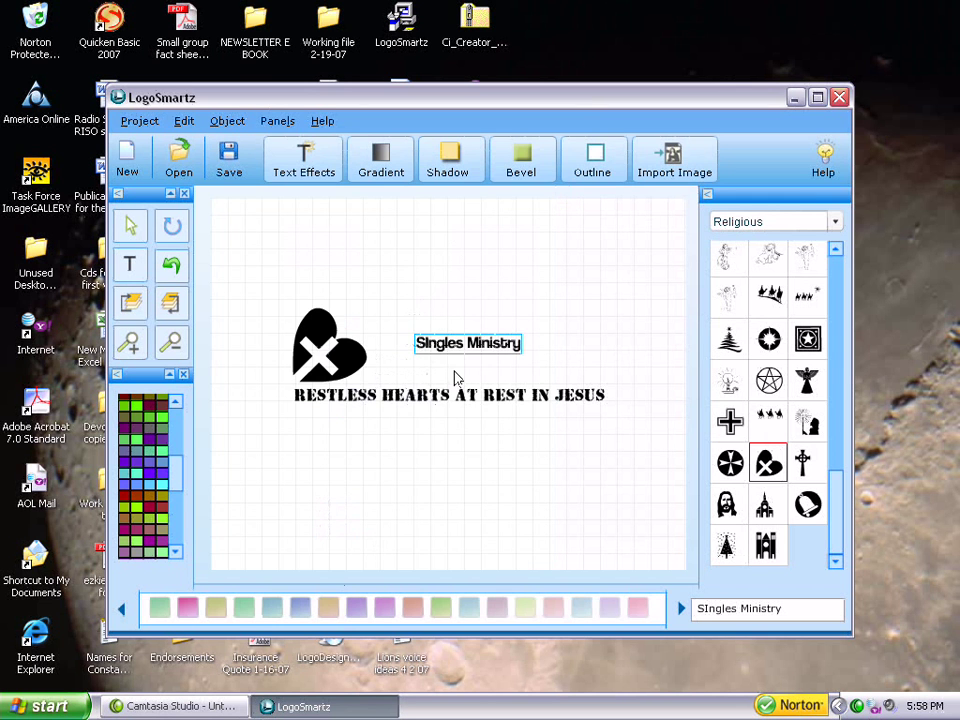
pyautogui.click(304, 160)
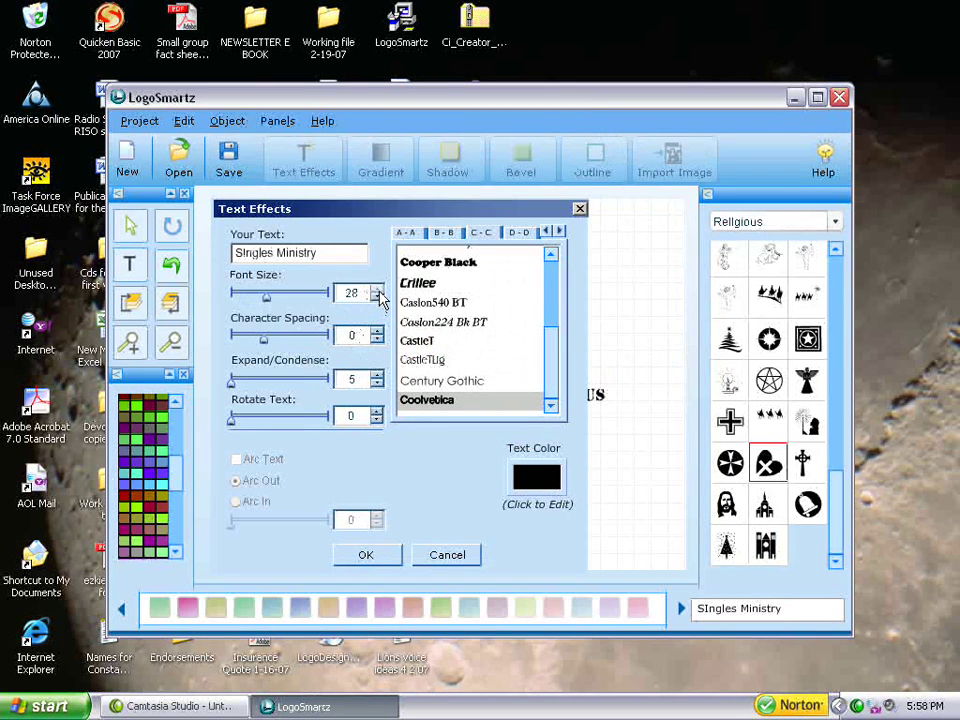
pyautogui.click(366, 555)
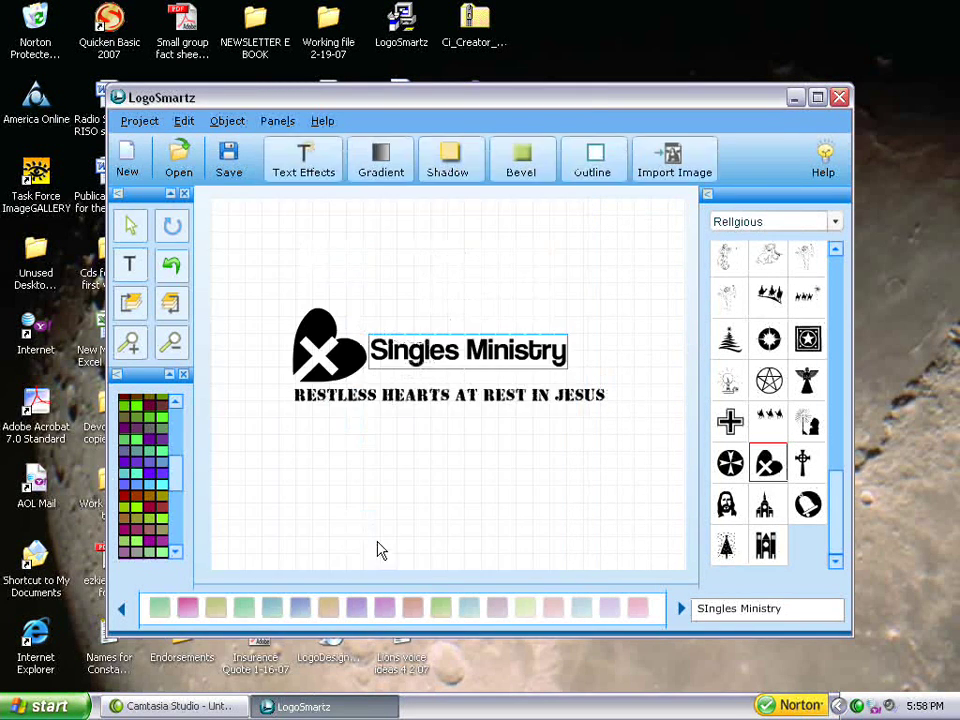
# Step: Move the ministry name up beside the heart's upper lobe and correct its text to "Singles Ministry"
pyautogui.moveTo(450, 377); pyautogui.dragTo(408, 330)
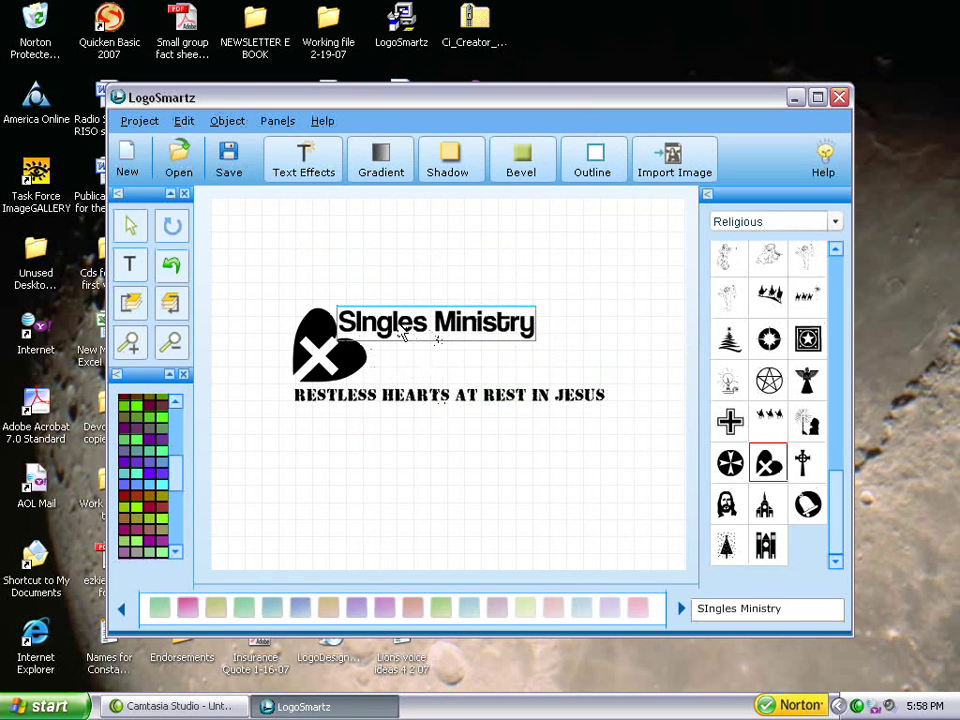
pyautogui.click(706, 608)
pyautogui.press('BackSpace')
pyautogui.write('i')
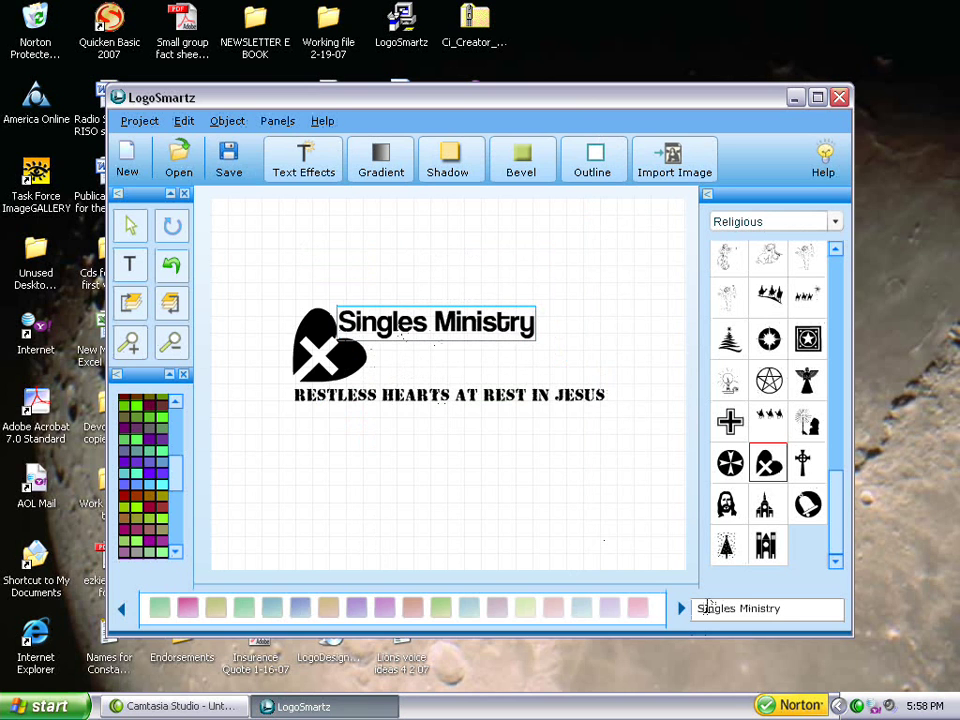
pyautogui.click(448, 405)
pyautogui.moveTo(448, 405)
pyautogui.mouseDown()
pyautogui.moveTo(472, 399)
pyautogui.moveTo(448, 405)
pyautogui.mouseUp()
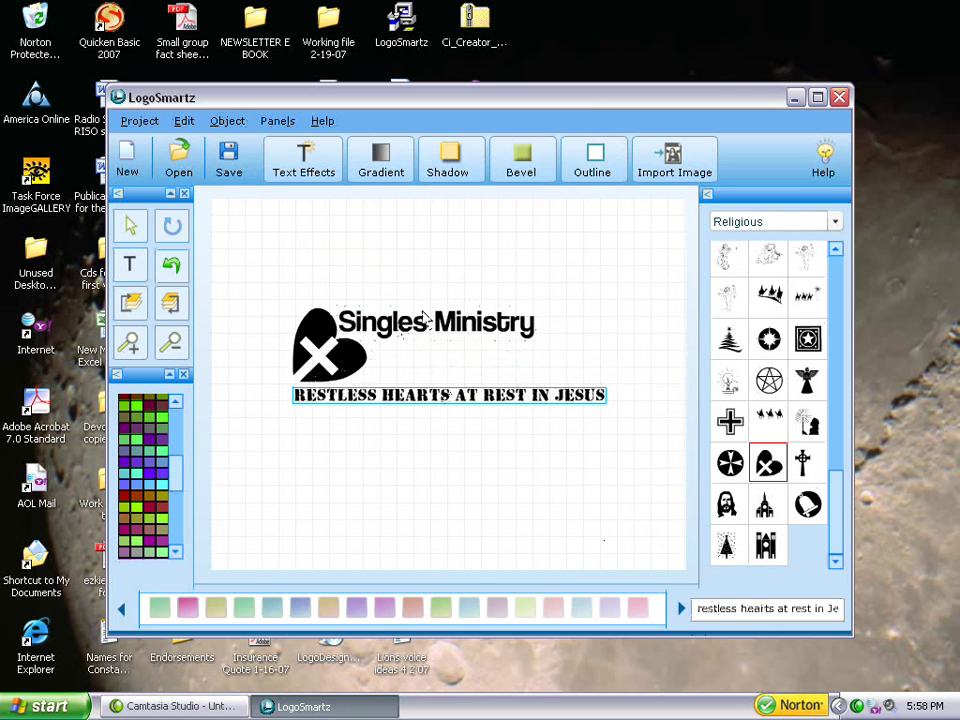
# Step: Enlarge the "Singles Ministry" text and place it directly right of the heart, just above the tagline
pyautogui.moveTo(425, 333); pyautogui.dragTo(457, 346)
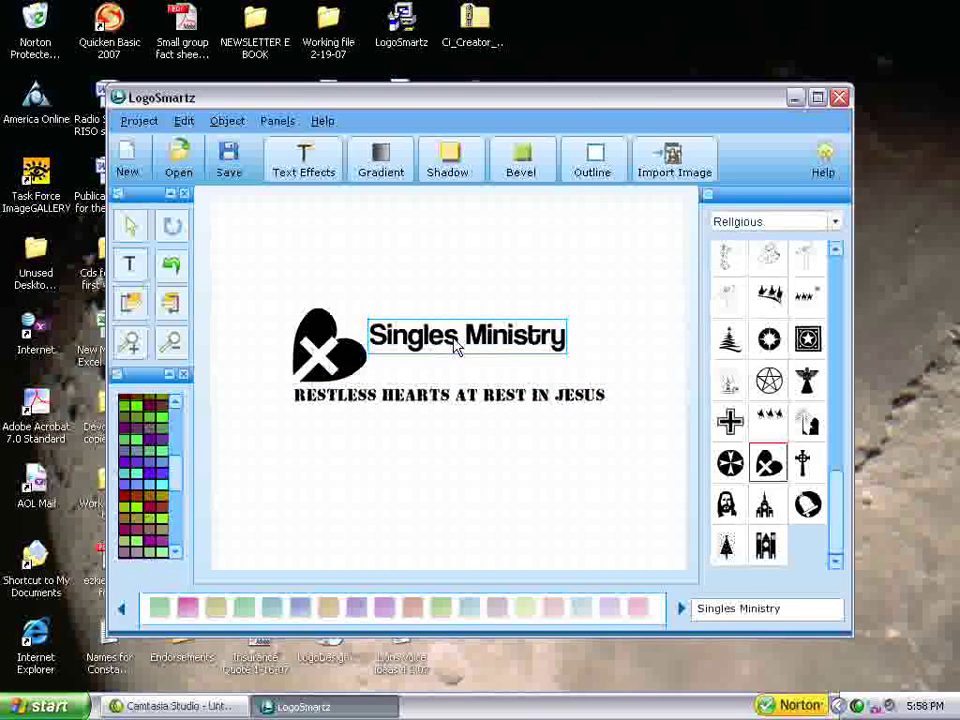
pyautogui.click(306, 163)
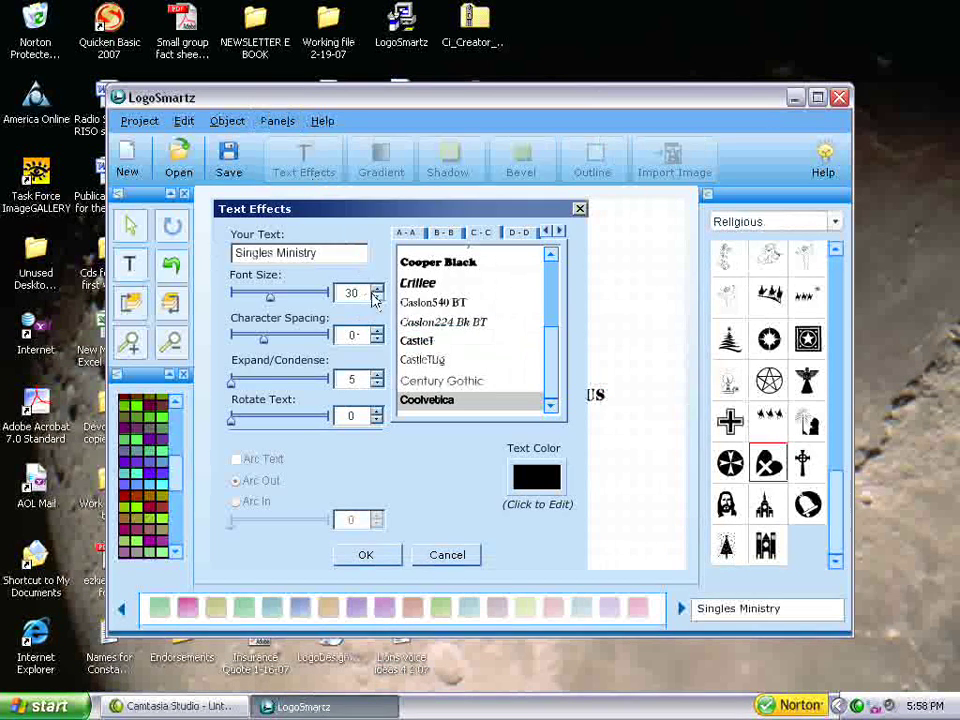
pyautogui.click(377, 289)
pyautogui.click(377, 289)
pyautogui.click(377, 289)
pyautogui.click(377, 289)
pyautogui.click(366, 556)
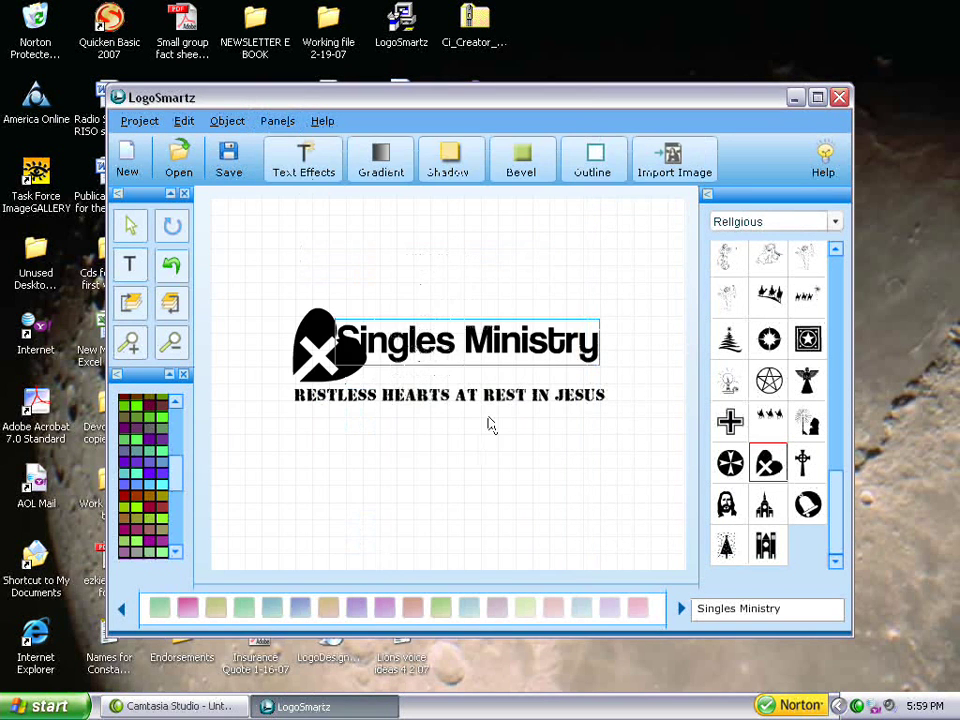
pyautogui.moveTo(481, 357); pyautogui.dragTo(514, 375)
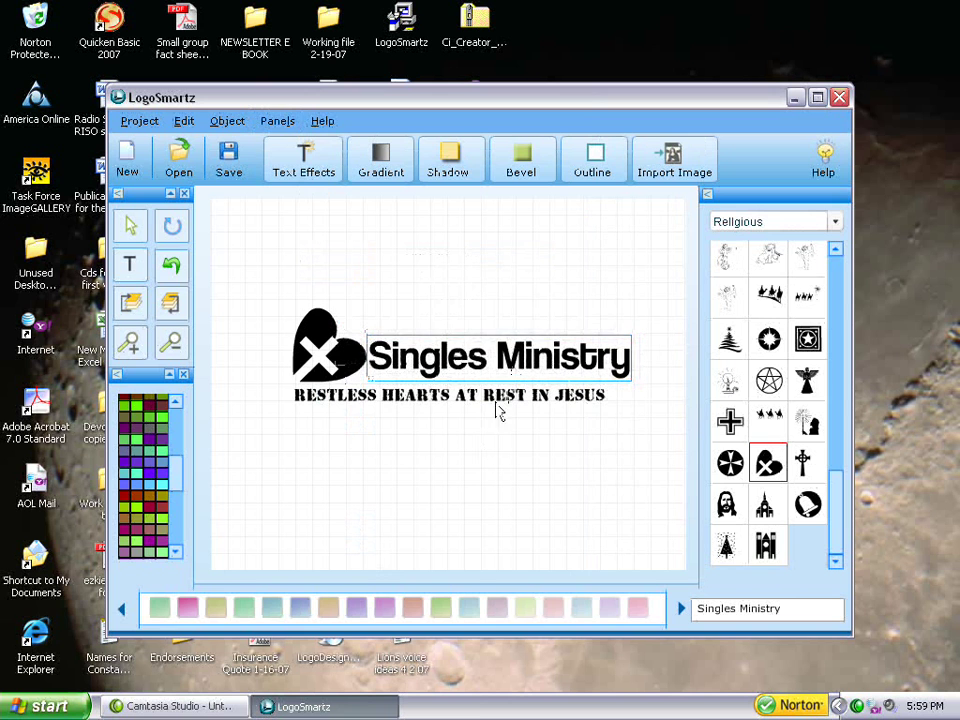
# Step: Change the tagline "restless hearts at rest in Jesus" to the DubielItalic font
pyautogui.click(497, 398)
pyautogui.click(305, 155)
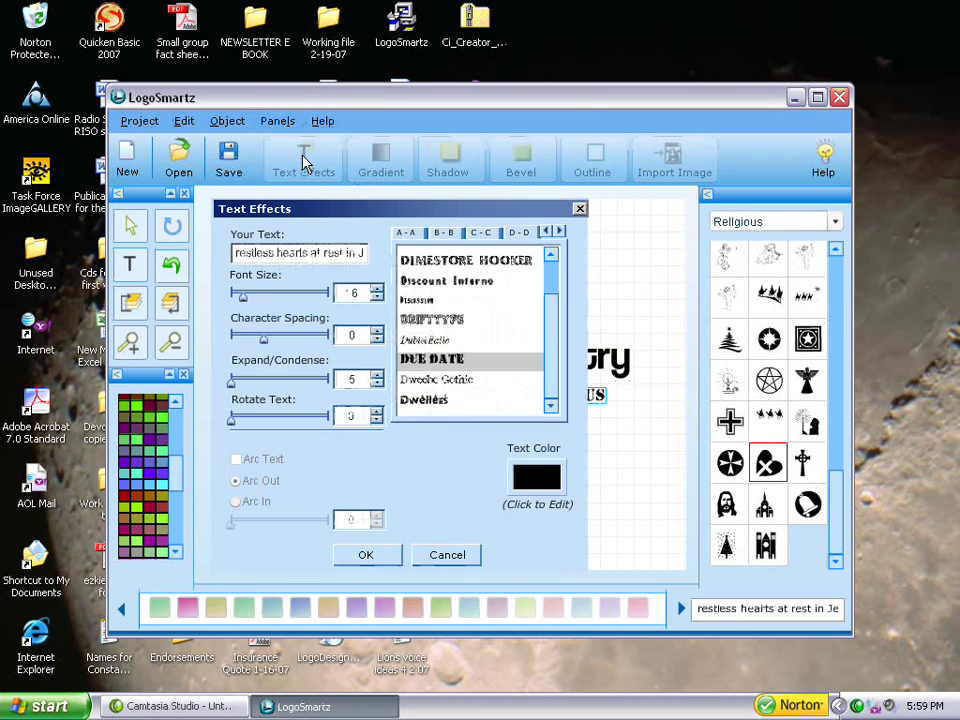
pyautogui.click(425, 340)
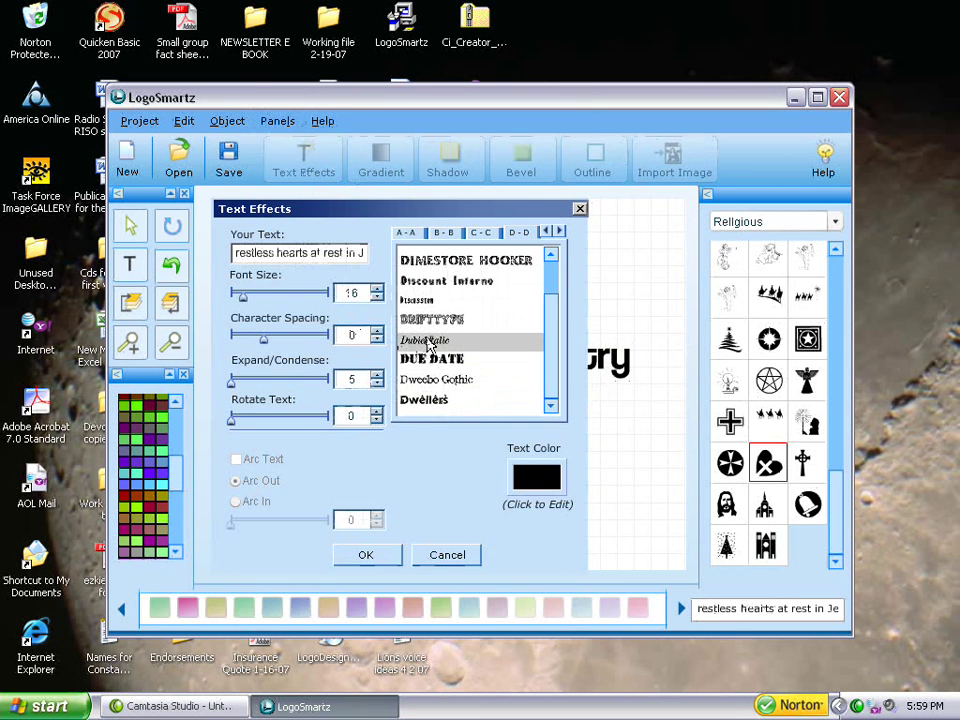
pyautogui.click(366, 555)
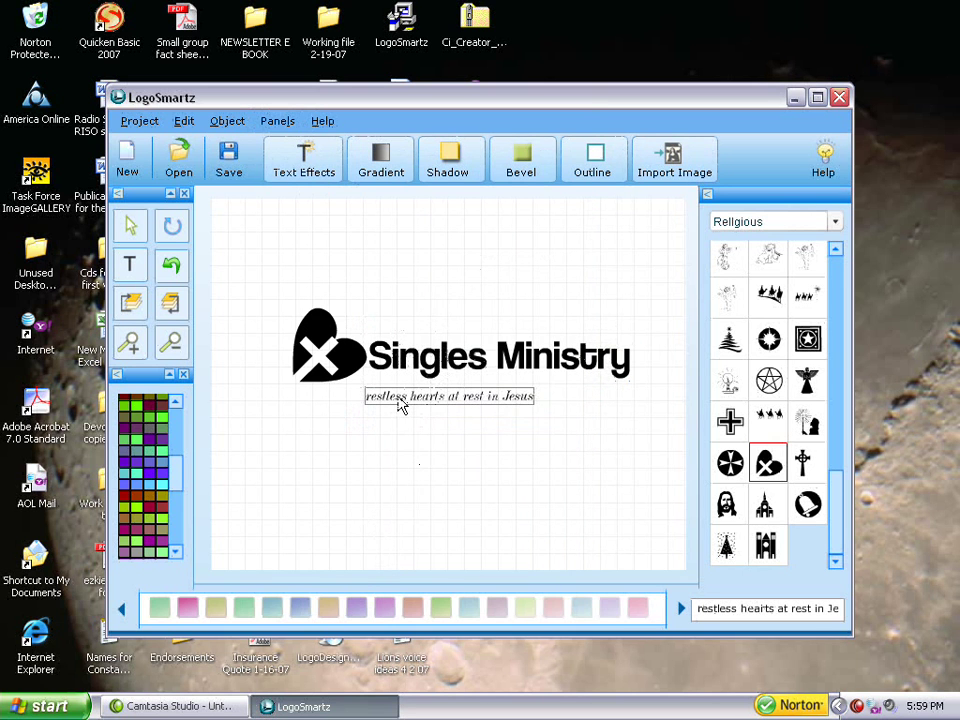
# Step: Set the tagline's font size to 23 and position it close beneath the ministry name
pyautogui.click(306, 163)
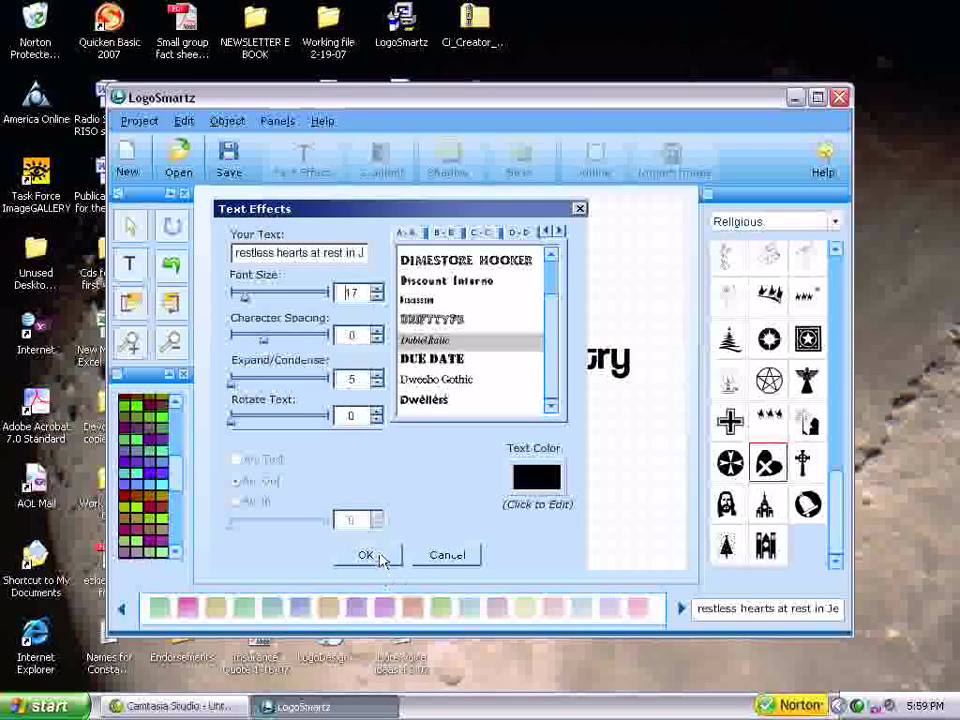
pyautogui.click(377, 289)
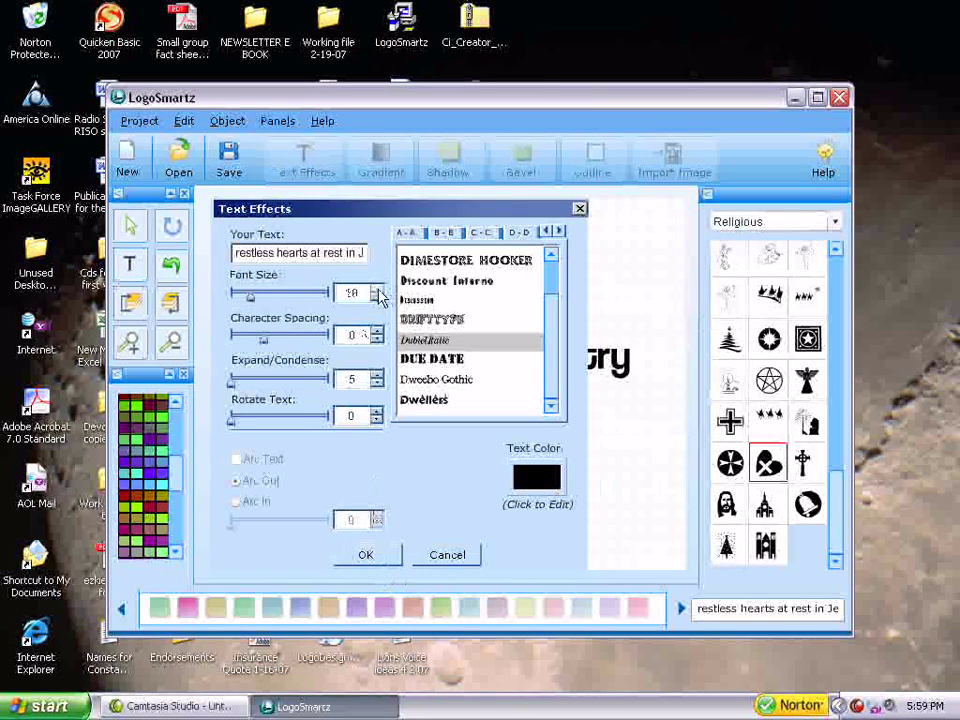
pyautogui.click(365, 555)
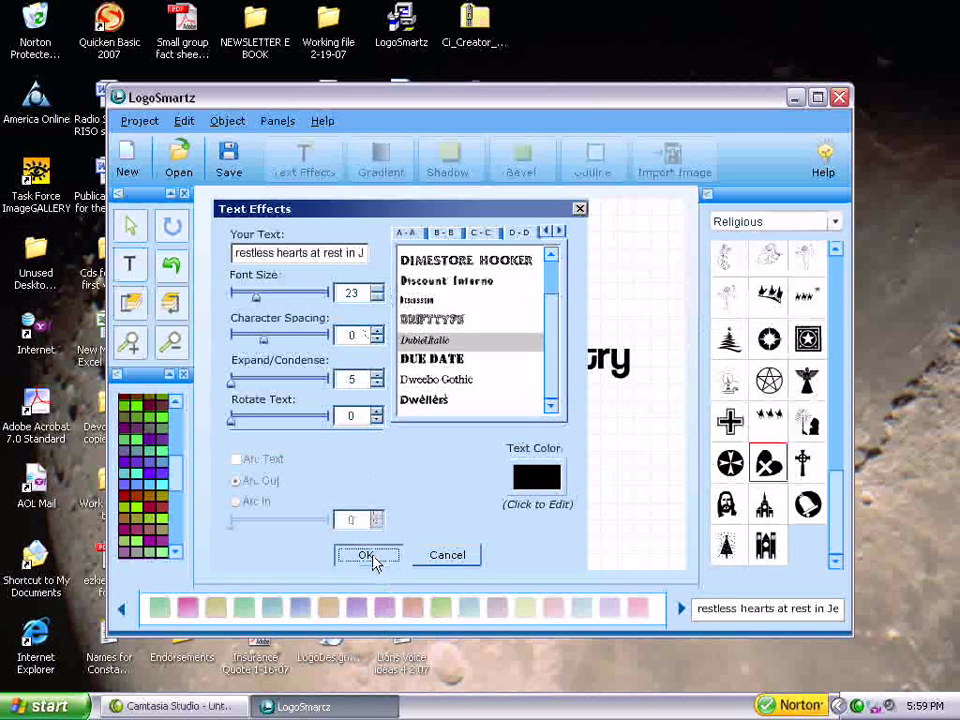
pyautogui.moveTo(407, 413); pyautogui.dragTo(442, 403)
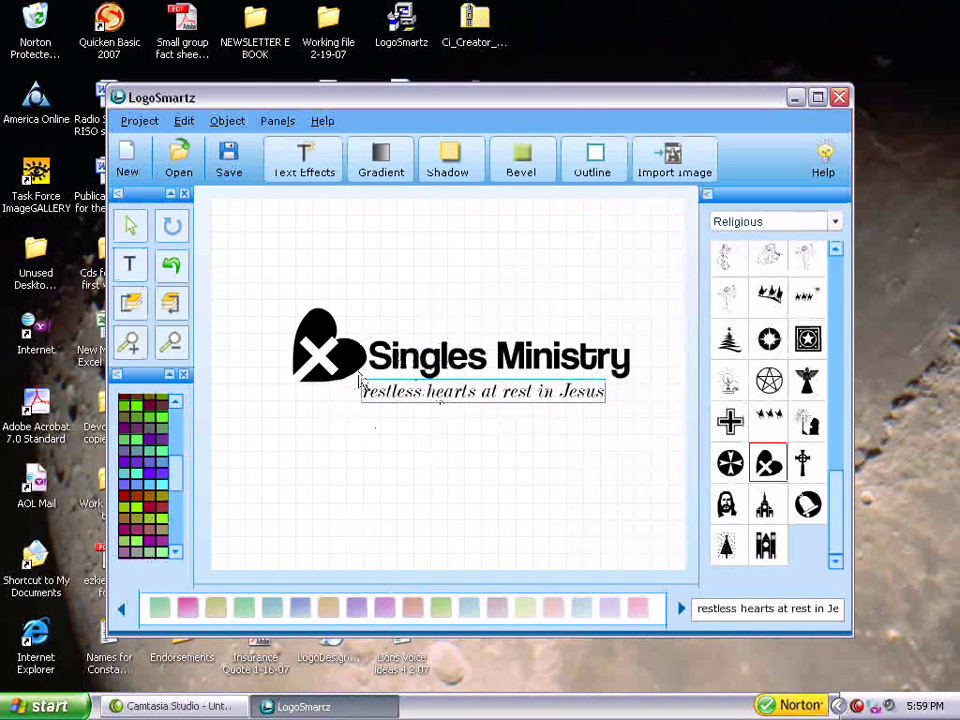
# Step: Recolor the heart symbol dark purple
pyautogui.click(325, 345)
pyautogui.click(152, 447)
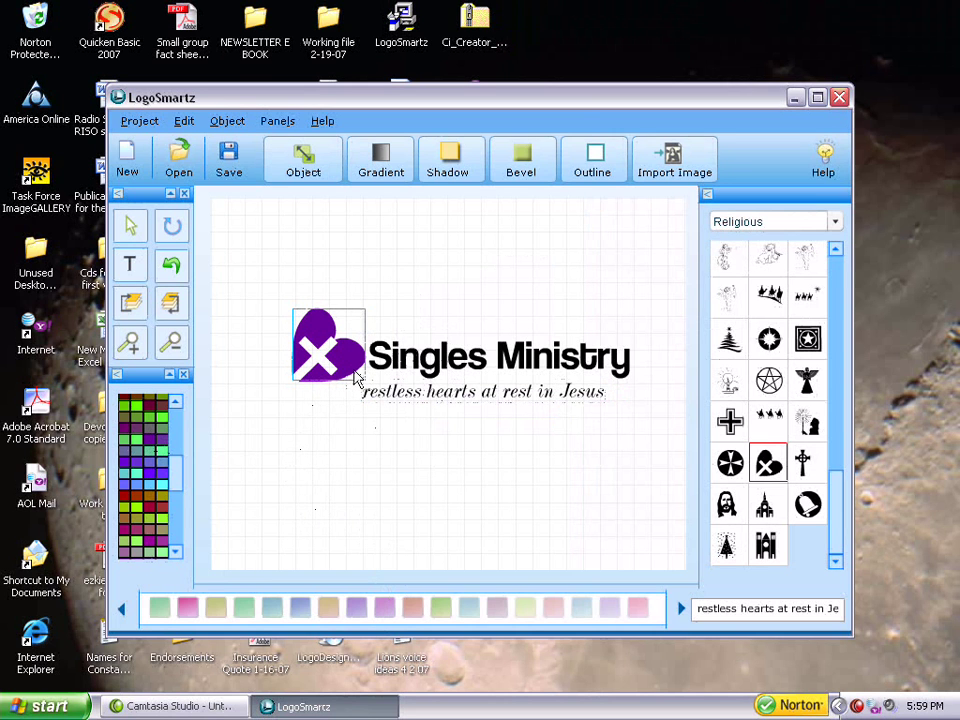
pyautogui.click(151, 477)
pyautogui.click(151, 447)
# Step: Recolor the "Singles Ministry" text green
pyautogui.click(418, 359)
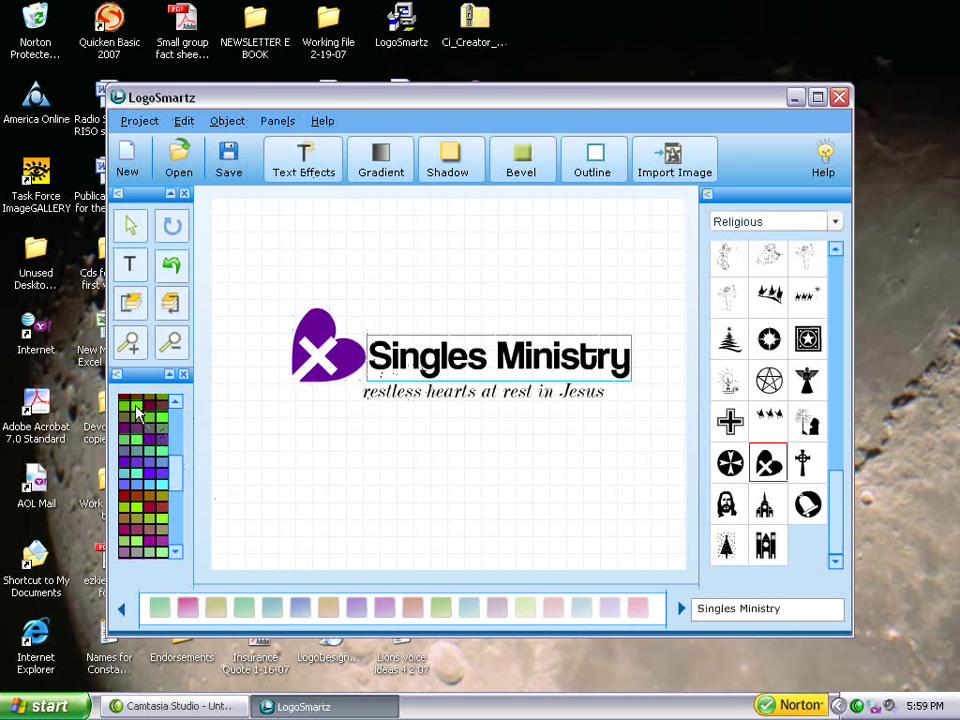
pyautogui.click(161, 411)
pyautogui.scroll(2, 180, 414)
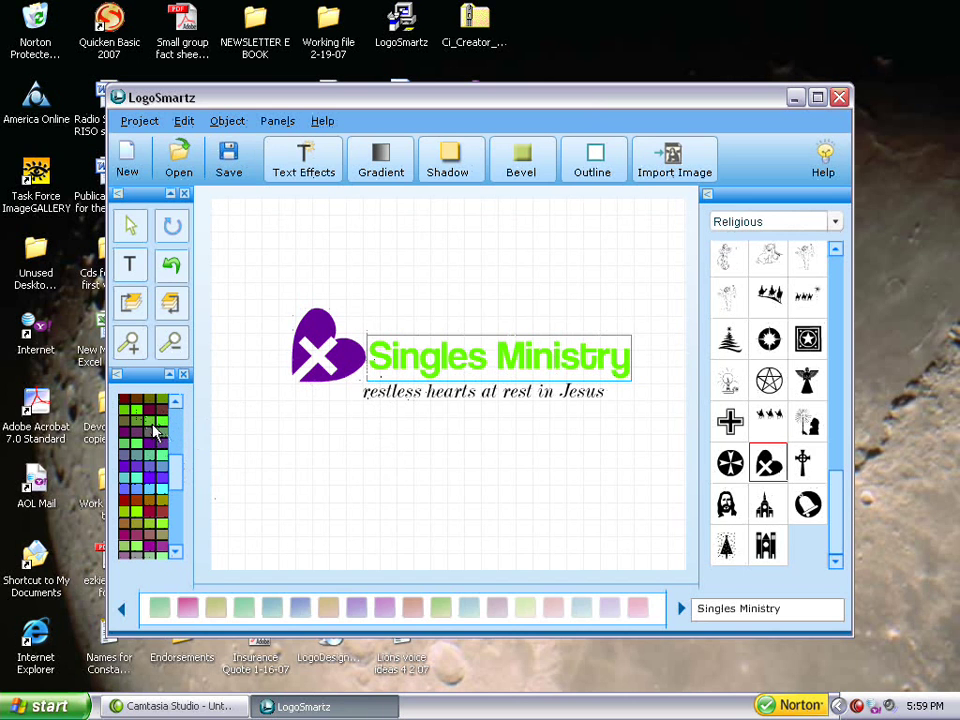
pyautogui.click(155, 430)
# Step: Recolor the tagline purple and move it above the ministry name, beside the heart's upper lobe
pyautogui.click(419, 397)
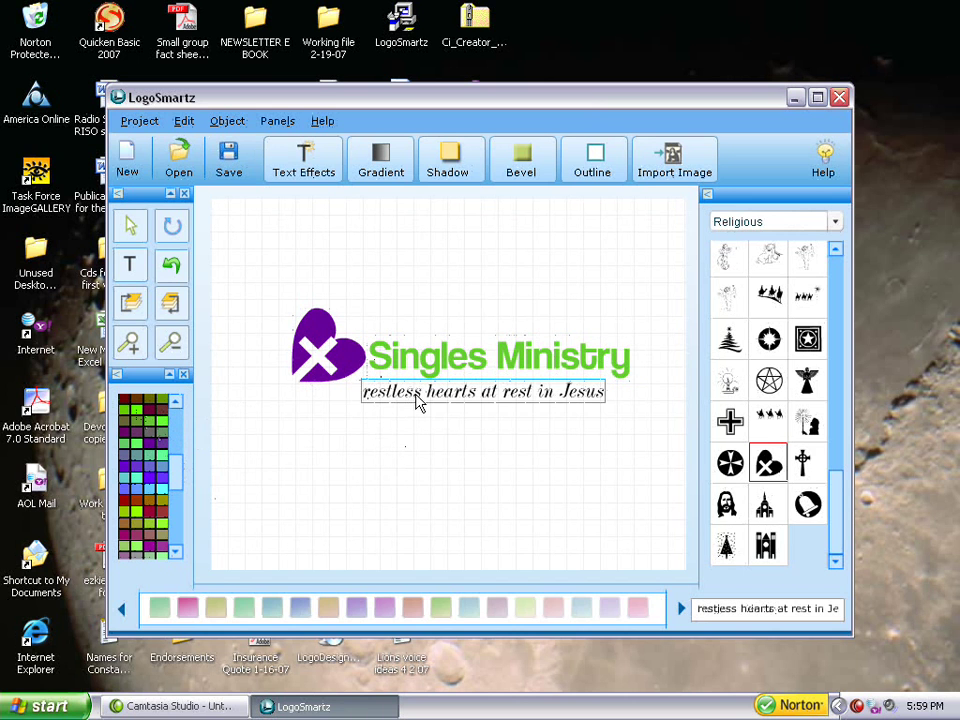
pyautogui.moveTo(419, 403); pyautogui.dragTo(423, 403)
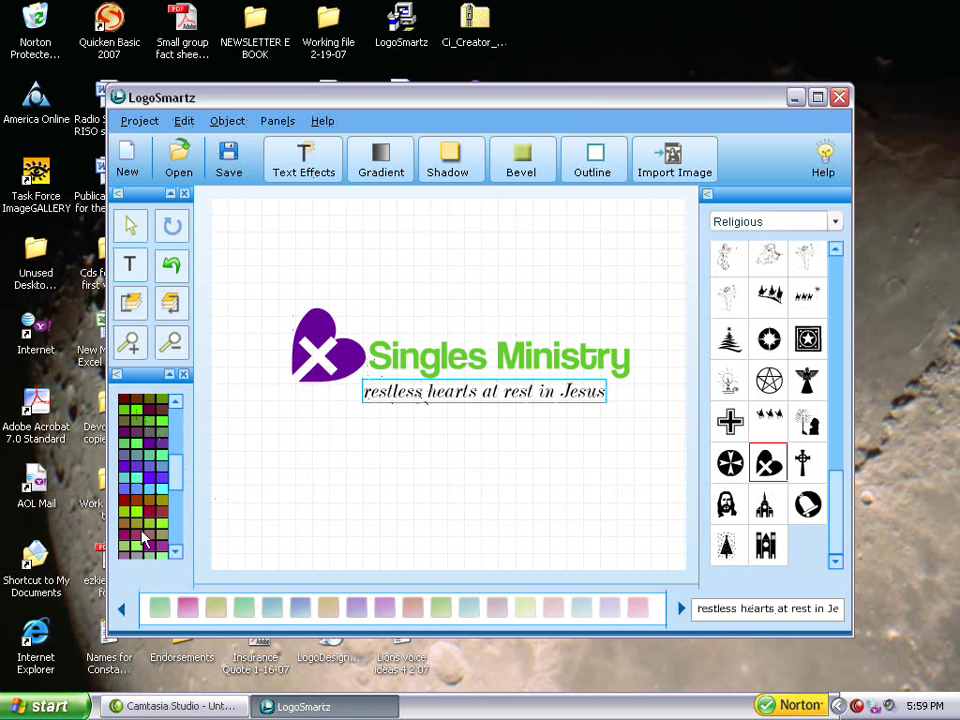
pyautogui.click(157, 453)
pyautogui.moveTo(441, 401); pyautogui.dragTo(419, 335)
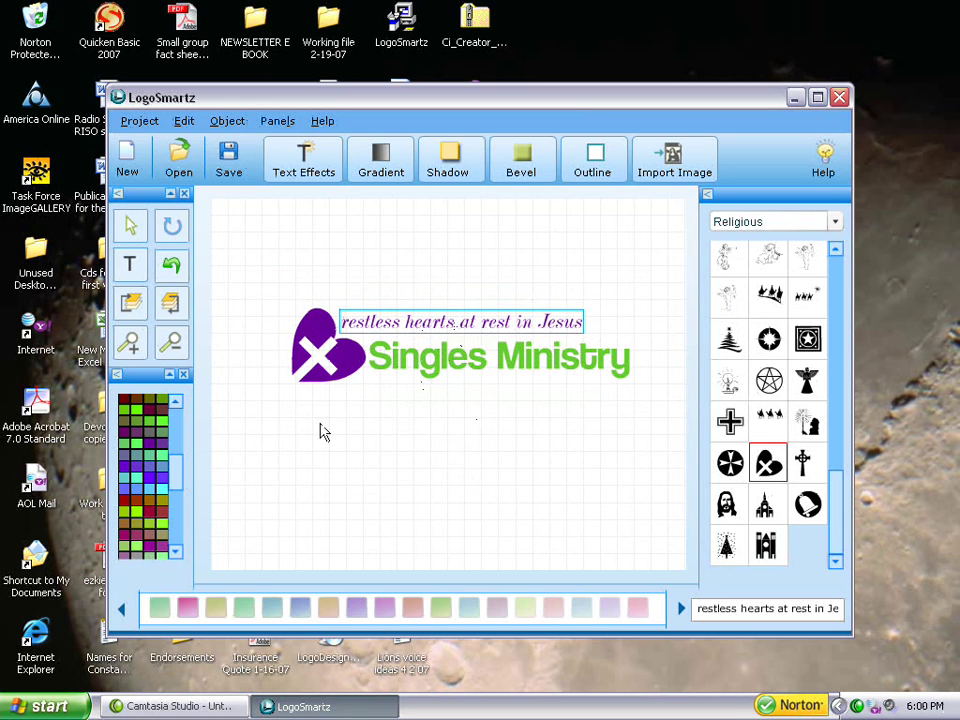
# Step: Save the project under the name "Singles logo" in the Logo project folder
pyautogui.click(137, 121)
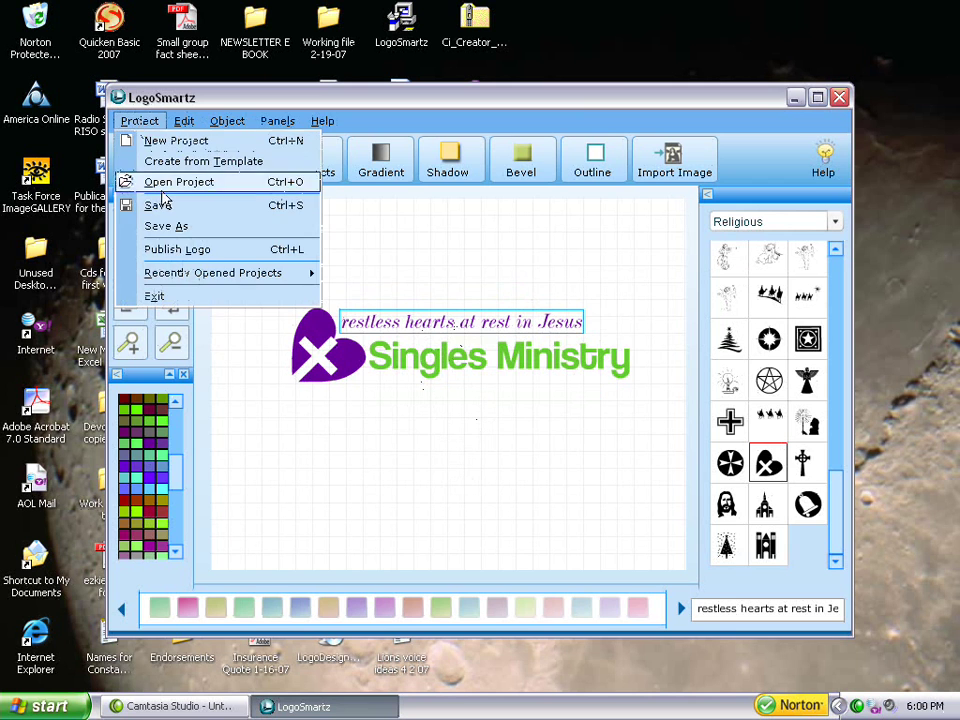
pyautogui.click(166, 226)
pyautogui.write('S')
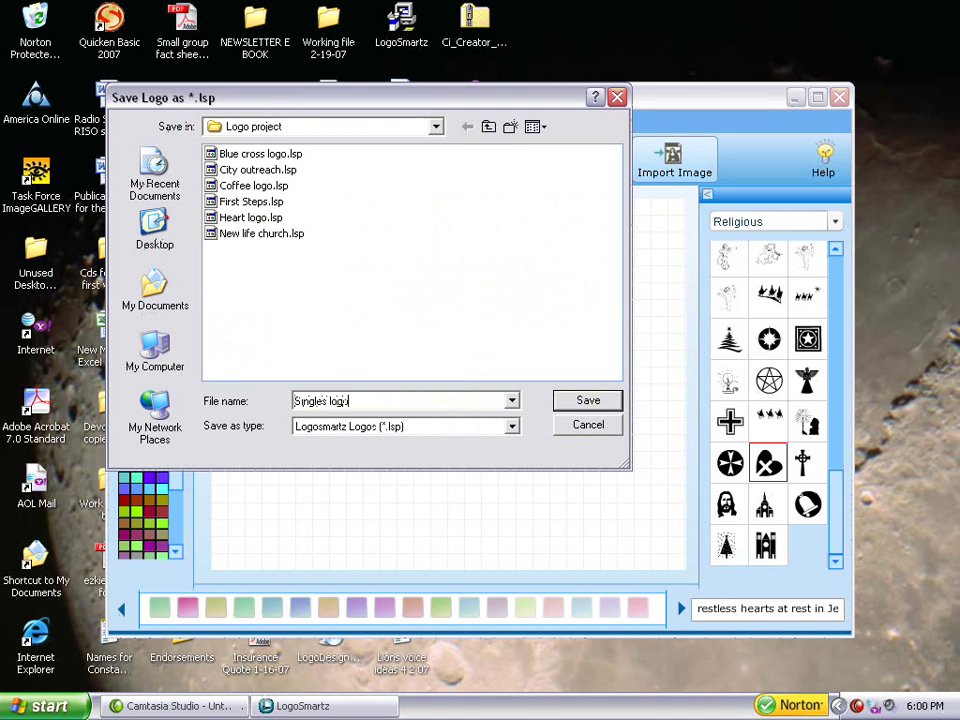
pyautogui.write('ingles logo')
pyautogui.click(559, 401)
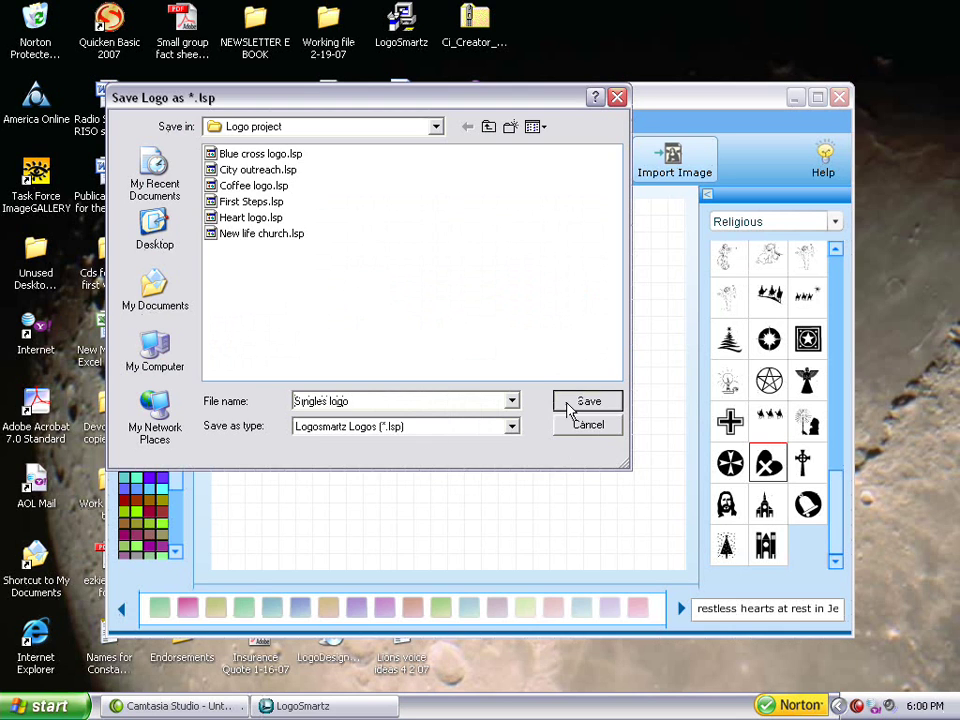
# Step: Publish the logo as a PNG file named "Singles logo" in the Logo project folder
pyautogui.click(139, 121)
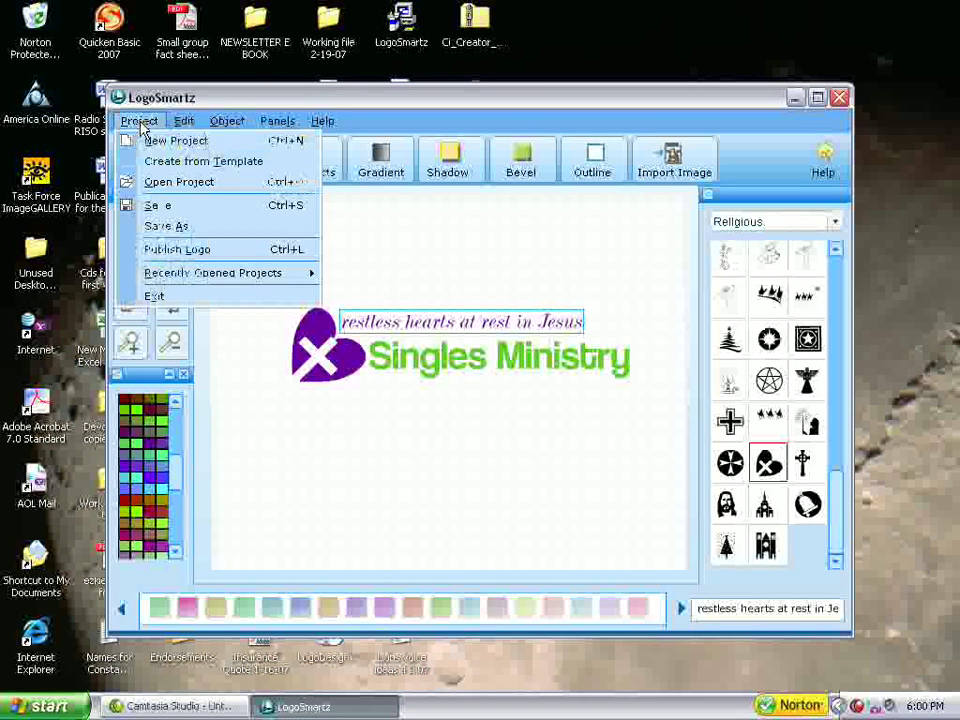
pyautogui.click(180, 256)
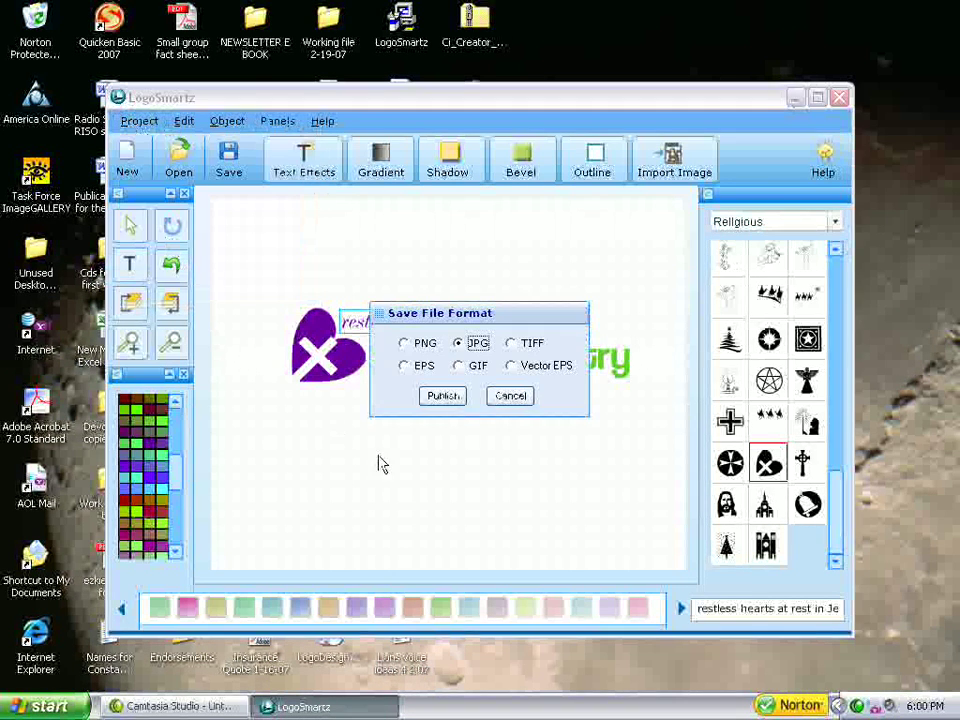
pyautogui.click(404, 343)
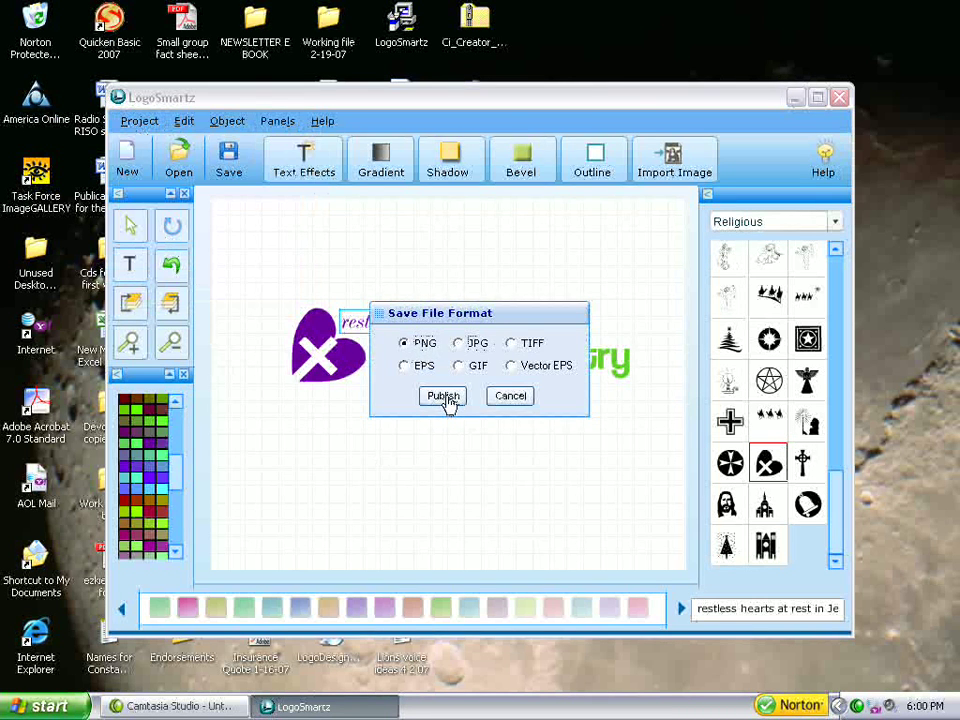
pyautogui.click(443, 397)
pyautogui.write('Singles lo')
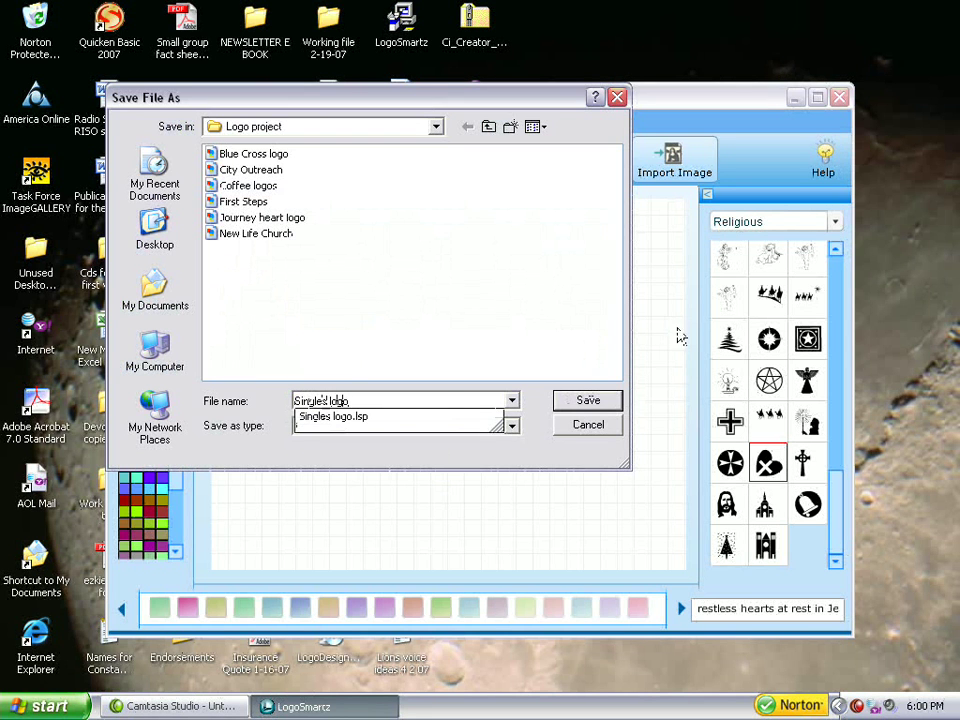
pyautogui.write('go')
pyautogui.click(590, 401)
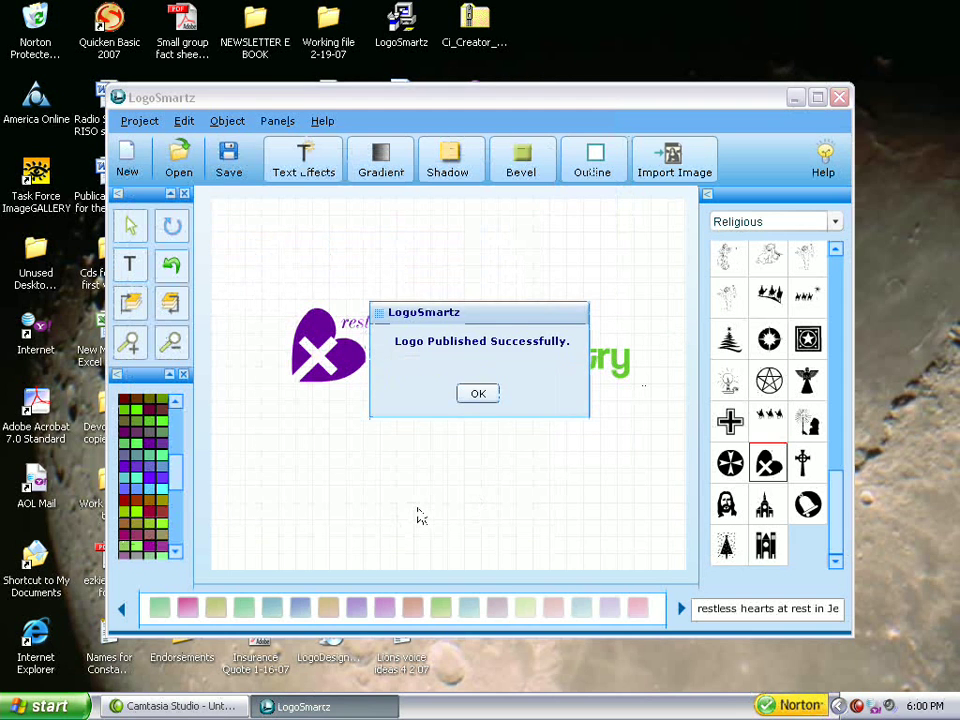
pyautogui.click(478, 396)
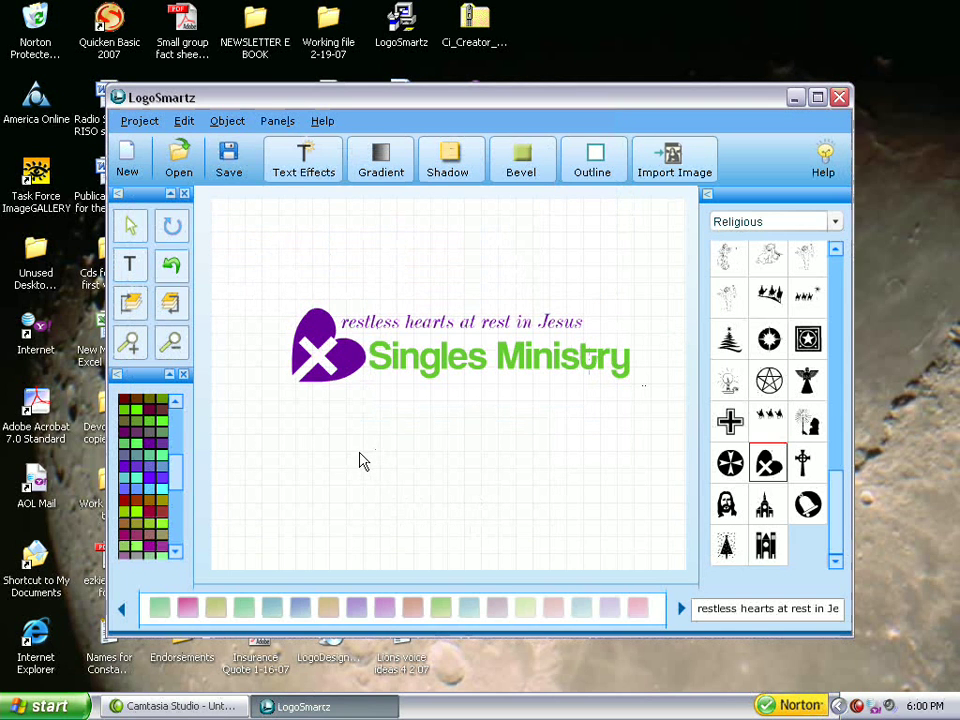
# Step: Reopen the saved "Singles logo" project and nudge the tagline slightly to the right
pyautogui.click(141, 121)
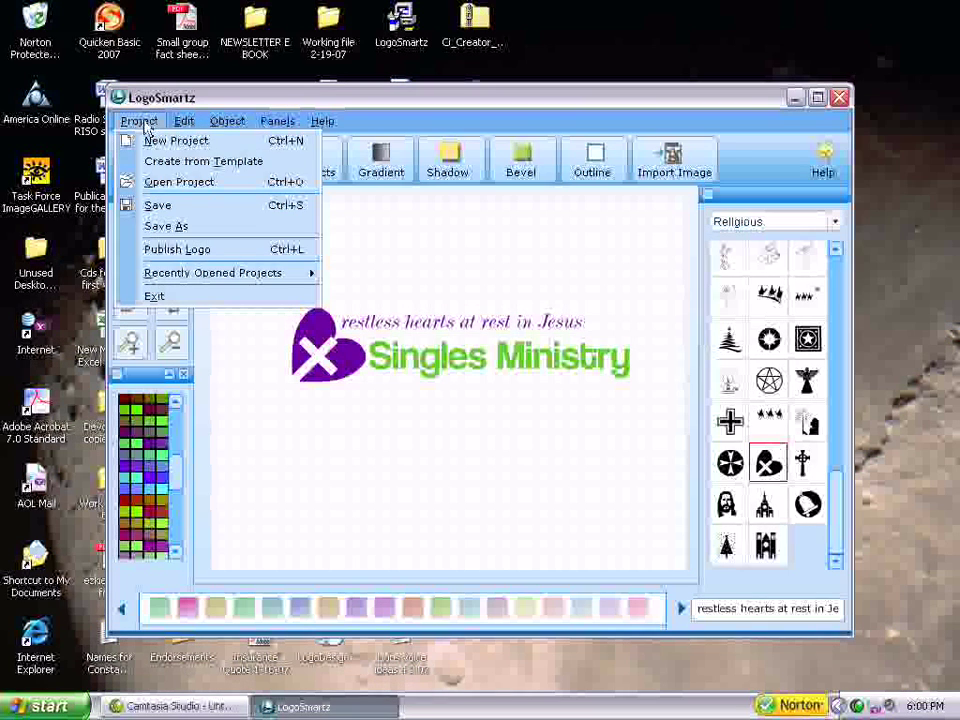
pyautogui.click(160, 182)
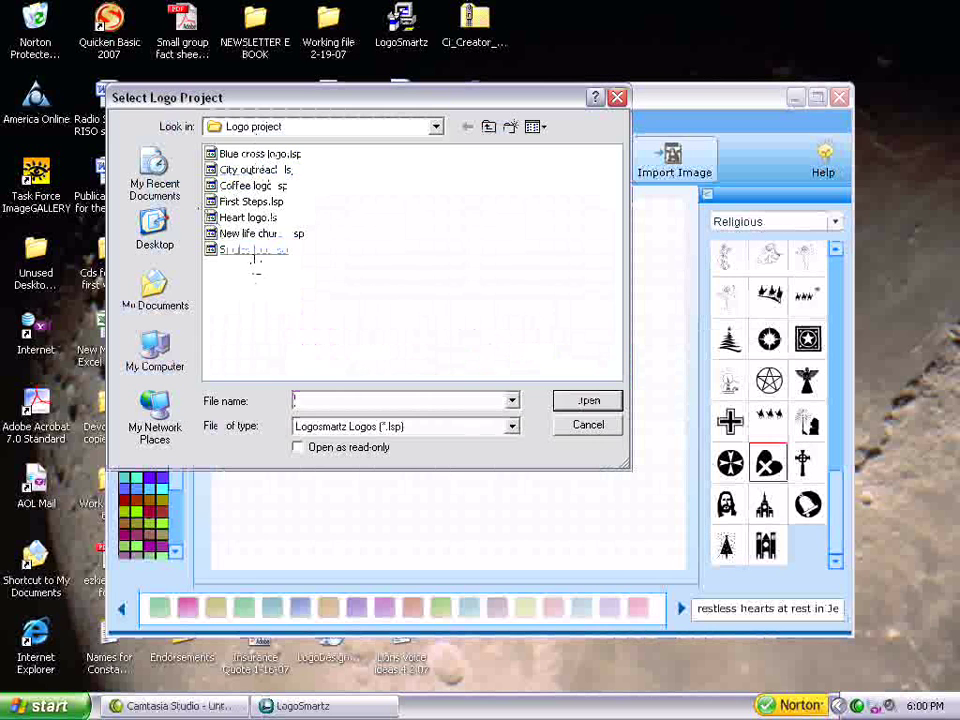
pyautogui.doubleClick(253, 249)
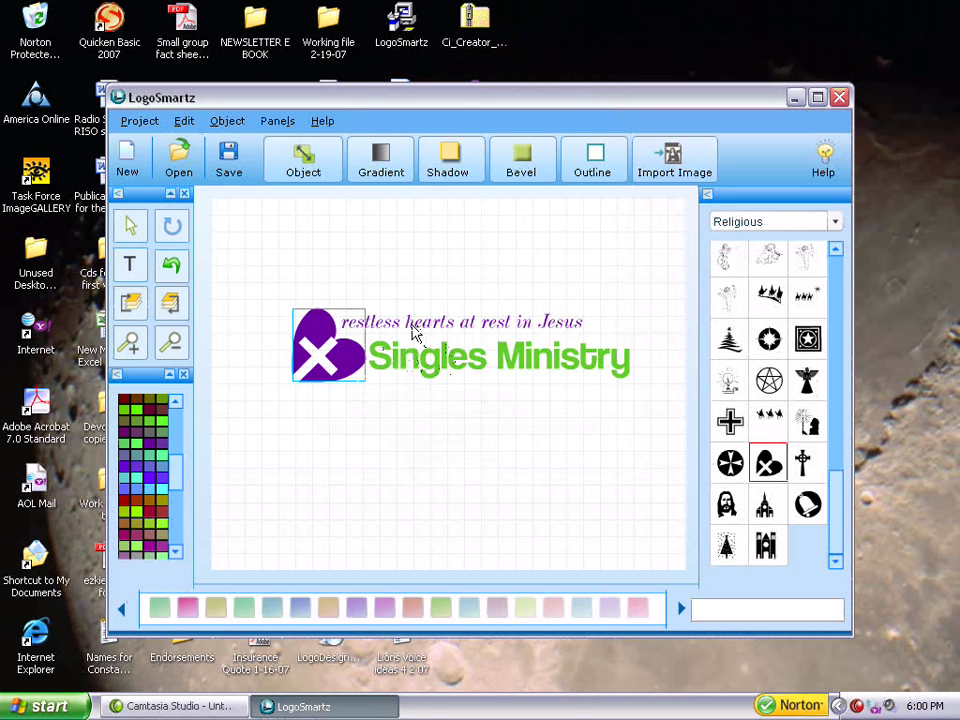
pyautogui.moveTo(415, 330)
pyautogui.mouseDown()
pyautogui.moveTo(409, 314)
pyautogui.moveTo(373, 293)
pyautogui.moveTo(418, 332)
pyautogui.mouseUp()
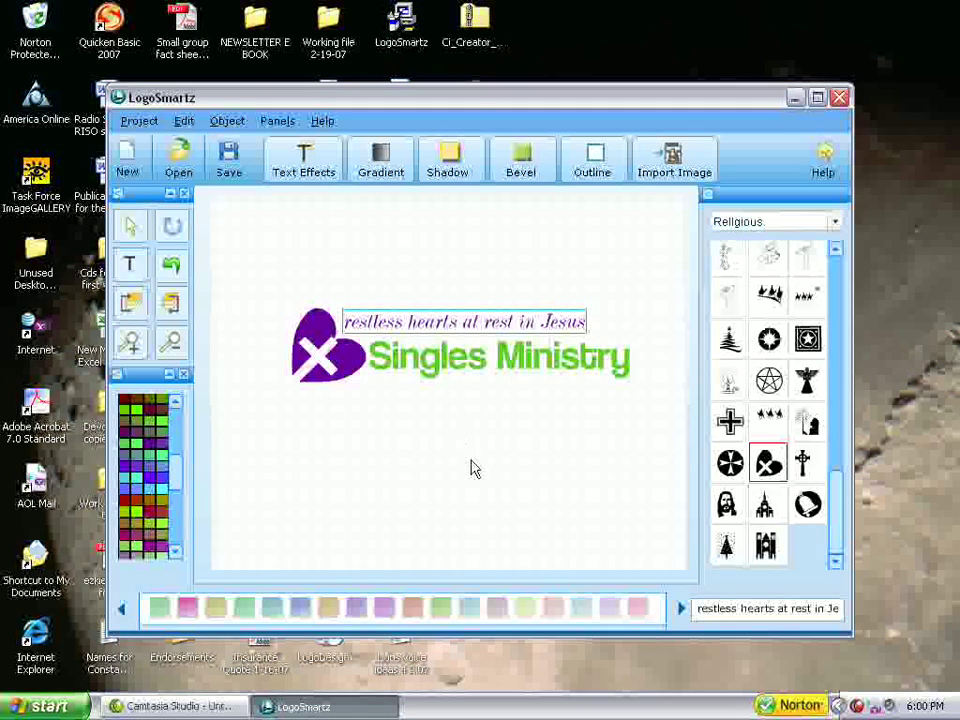